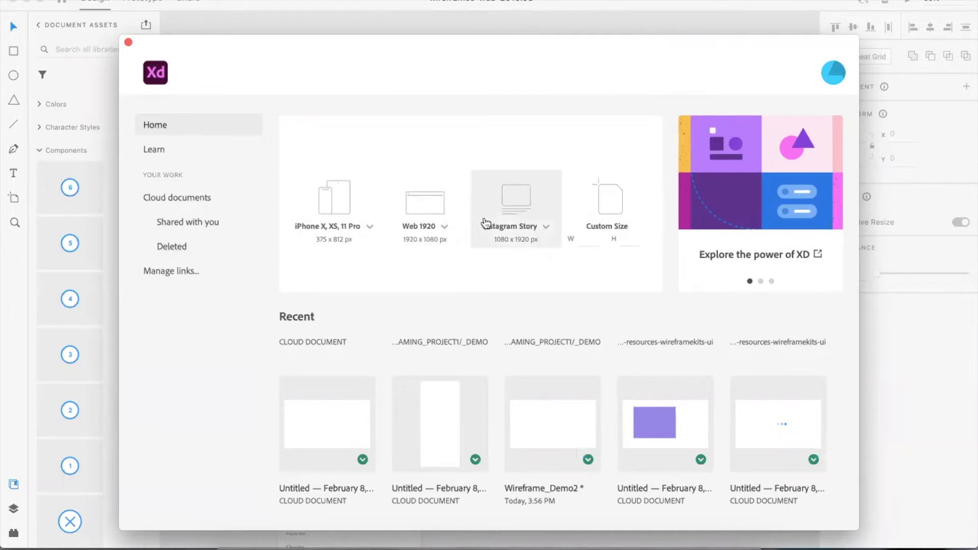
- Create a new document using the Web 1920 (1920 × 1080) artboard preset
left_click(370, 227)
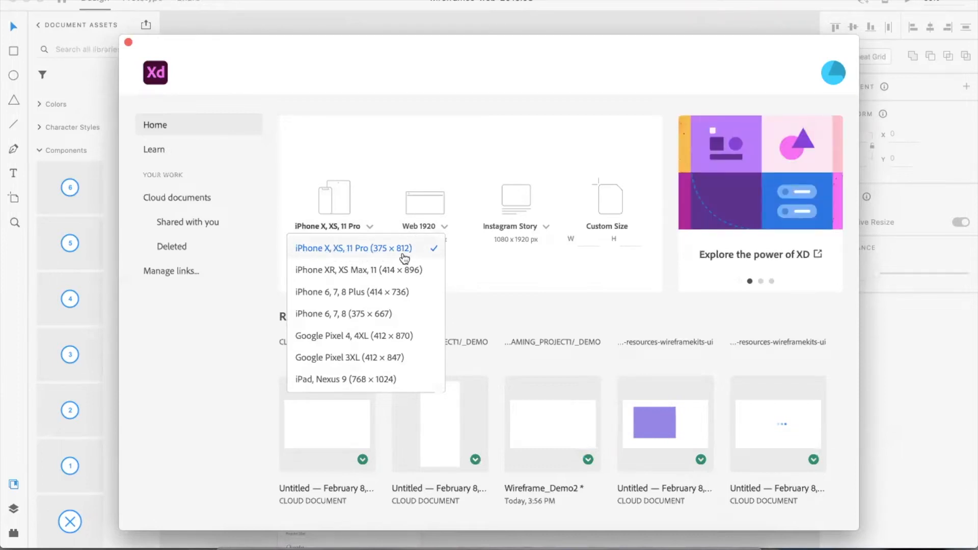
left_click(490, 277)
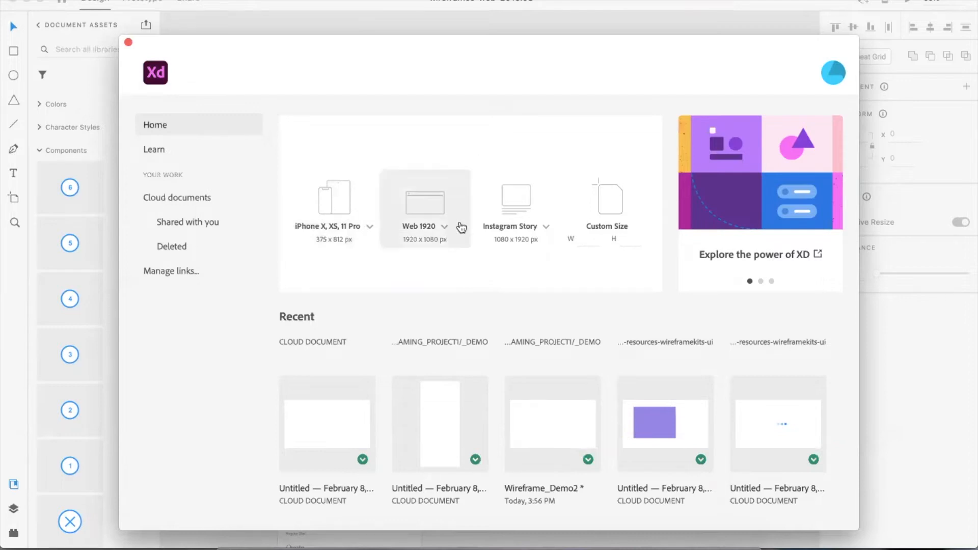
left_click(444, 227)
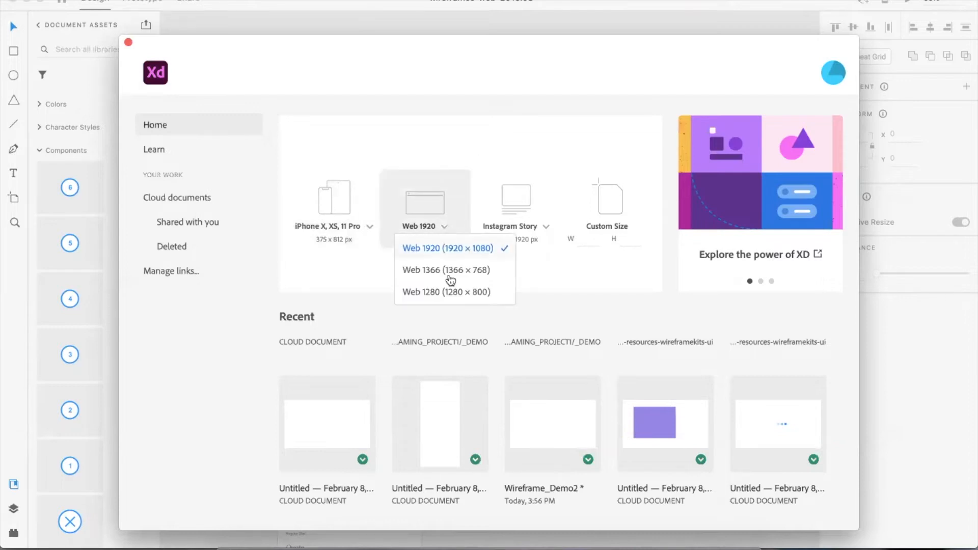
left_click(427, 247)
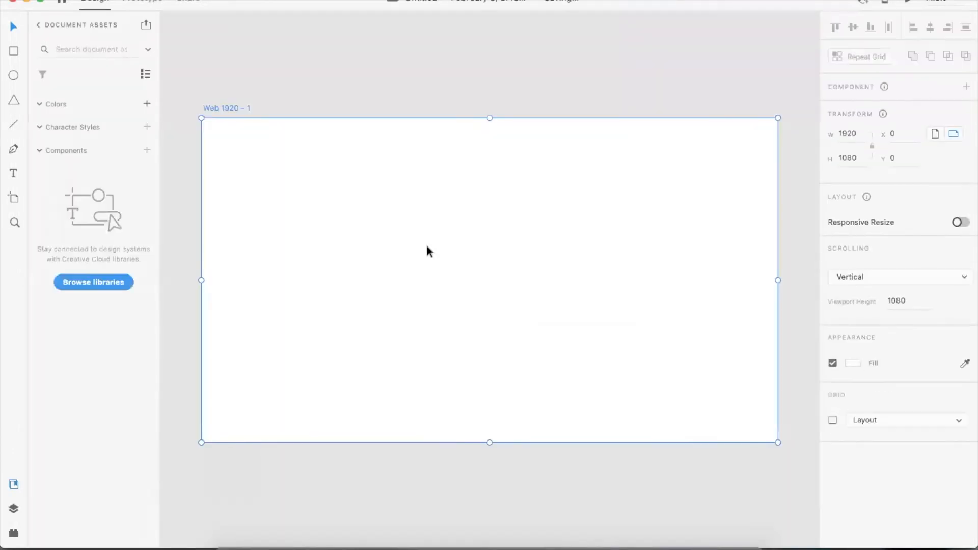
- Rename the artboard to HOME
left_click(307, 85)
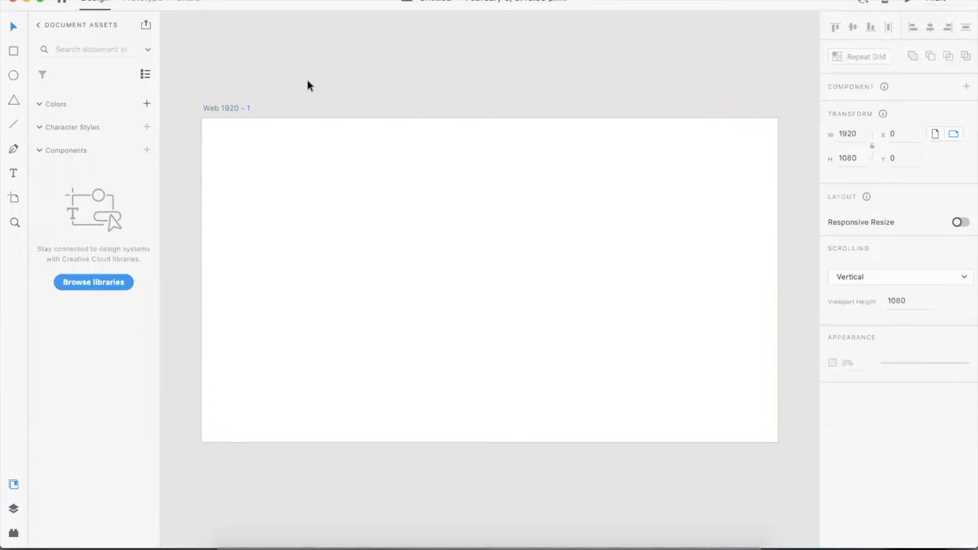
double_click(220, 107)
type("HOME")
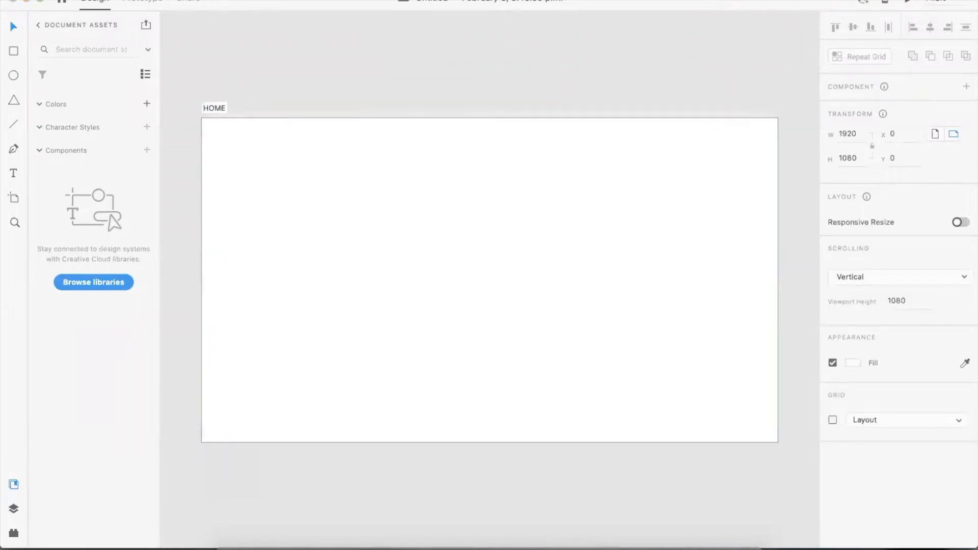
key("Return")
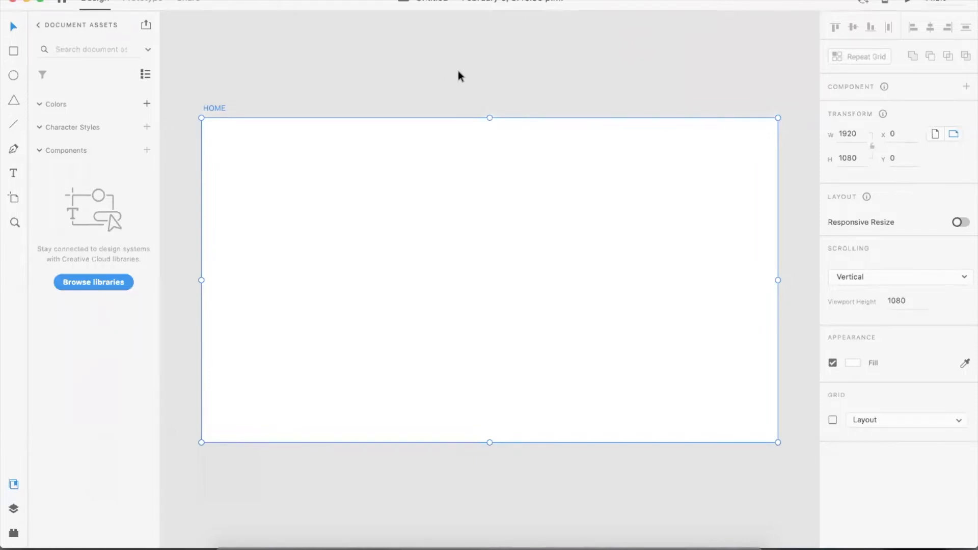
- Rename the artboard to HOME - DESKTOP
scroll(479, 73, "up", 1)
scroll(497, 73, "down", 1)
scroll(497, 72, "down", 1)
scroll(504, 72, "down", 1)
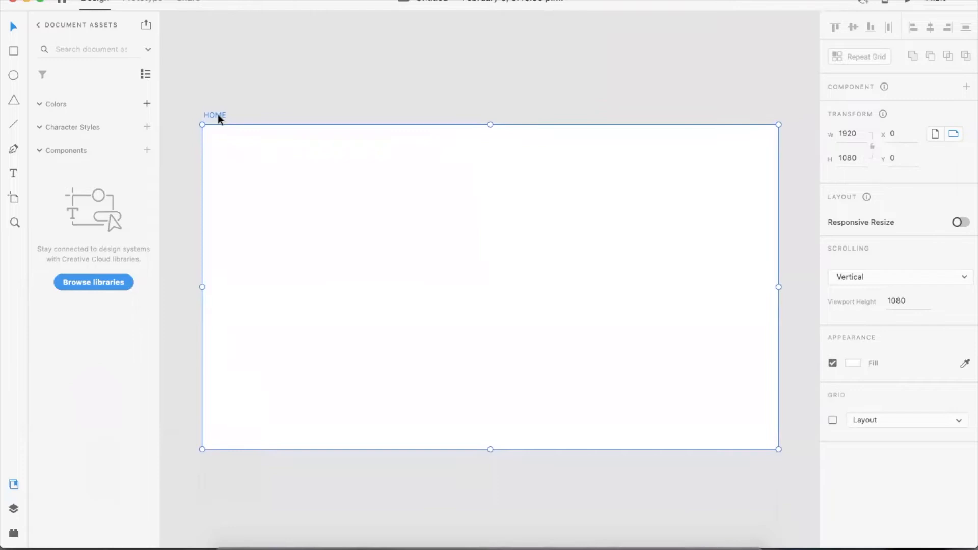
left_click(358, 73)
scroll(360, 72, "up", 1)
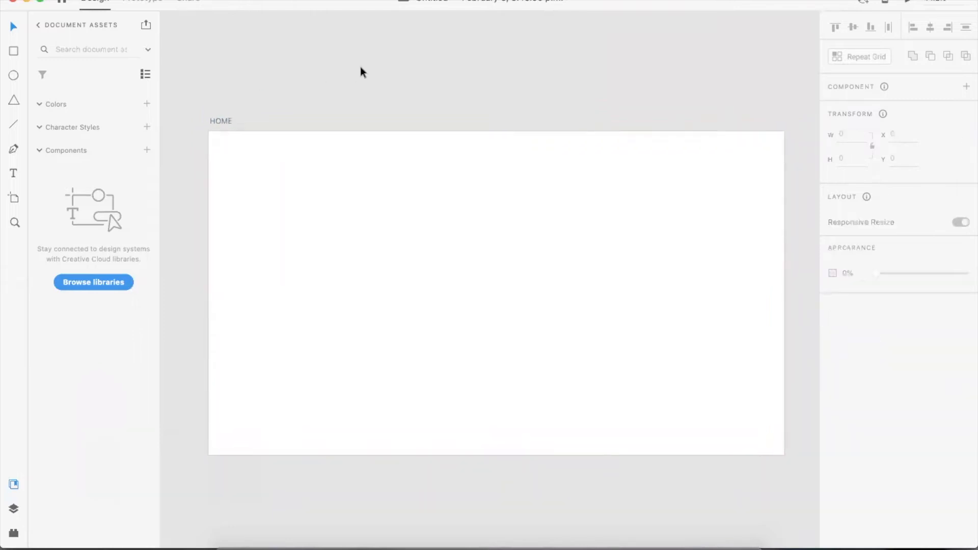
key("super+minus")
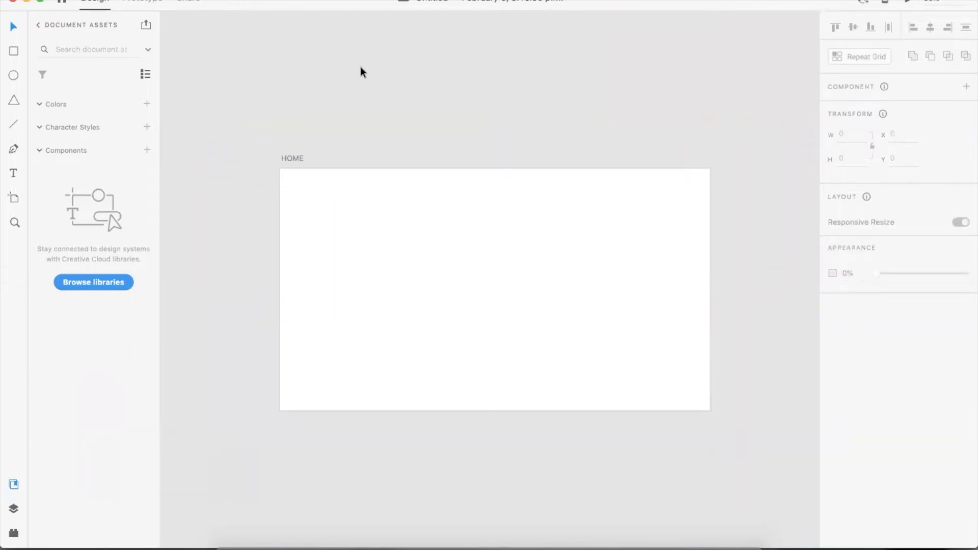
scroll(361, 67, "right", 3)
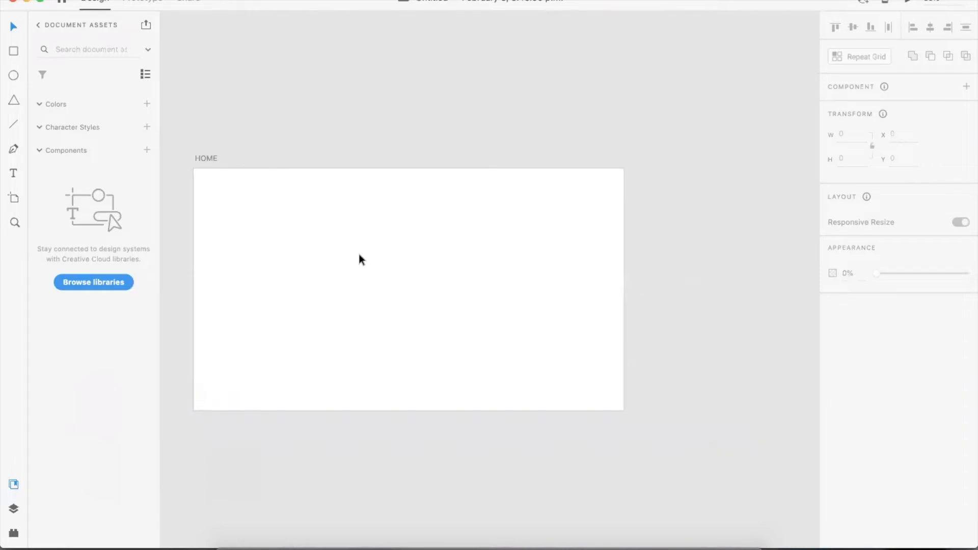
left_click(205, 159)
key("Right")
type("- DESKTOP")
key("Return")
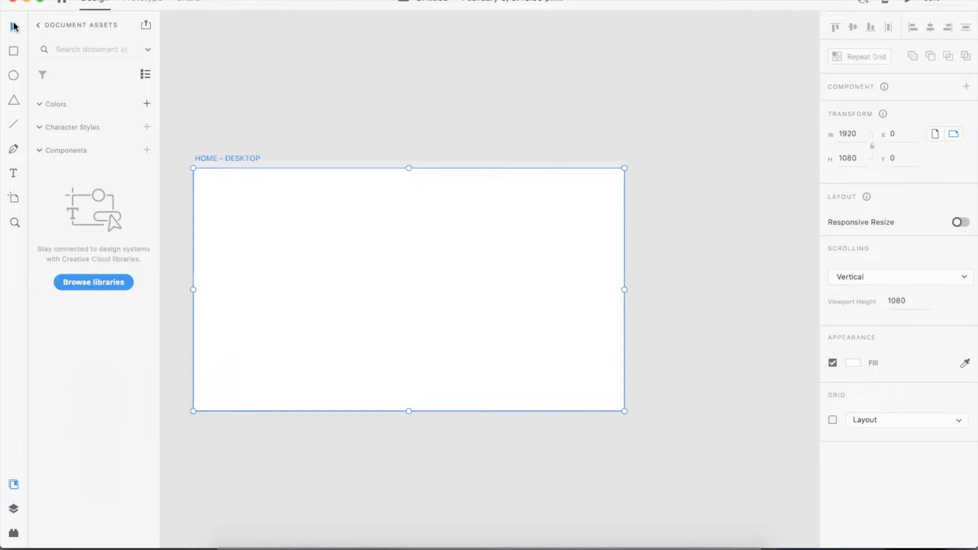
left_click(12, 199)
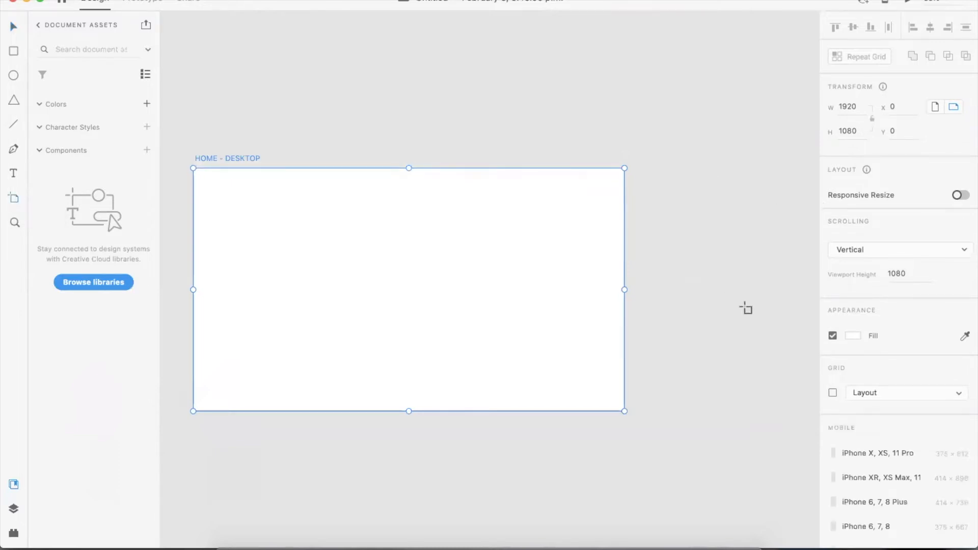
scroll(881, 384, "down", 5)
scroll(881, 383, "down", 5)
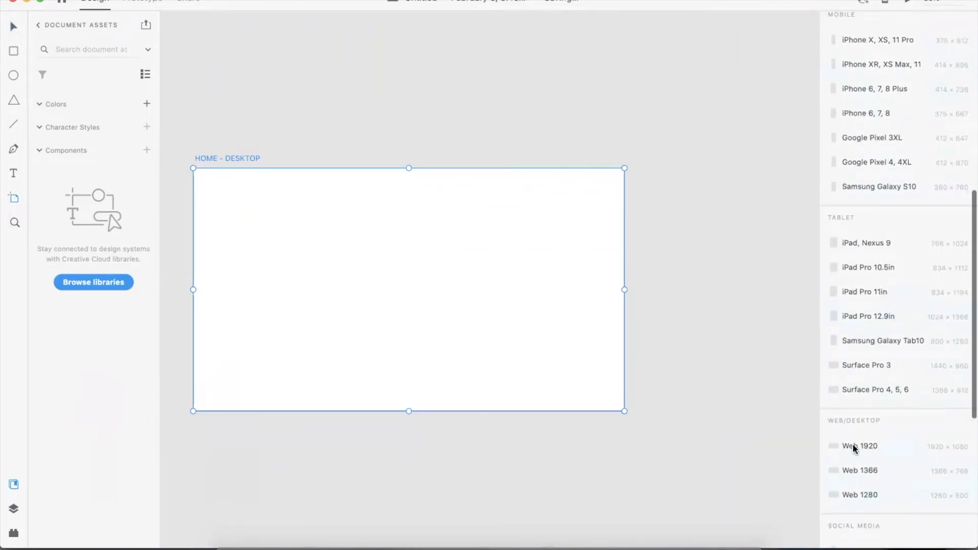
scroll(884, 312, "up", 1)
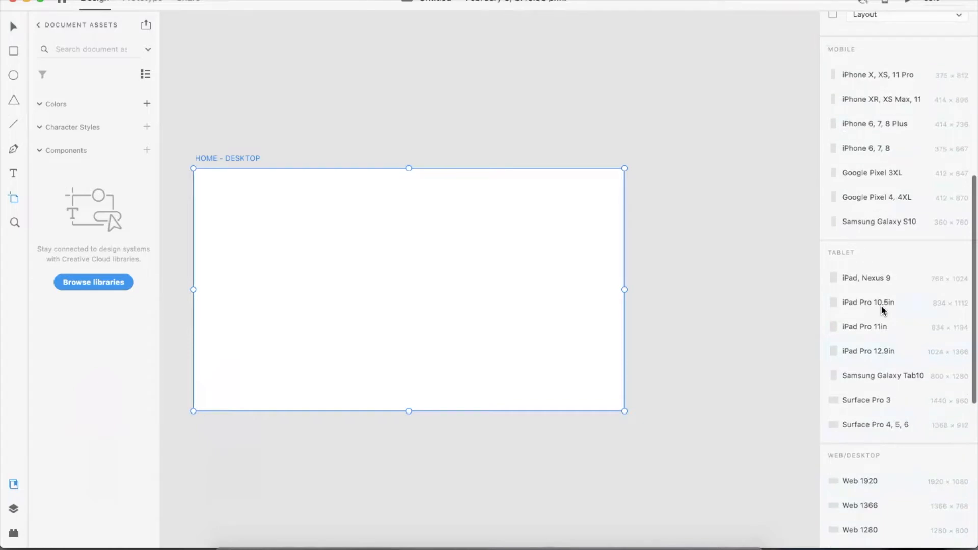
left_click(895, 77)
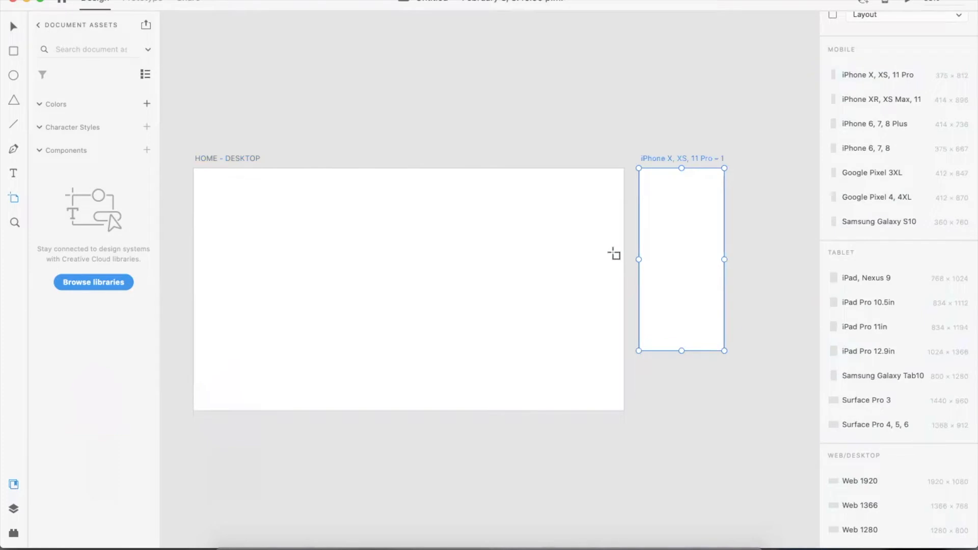
key("super+z")
key("v")
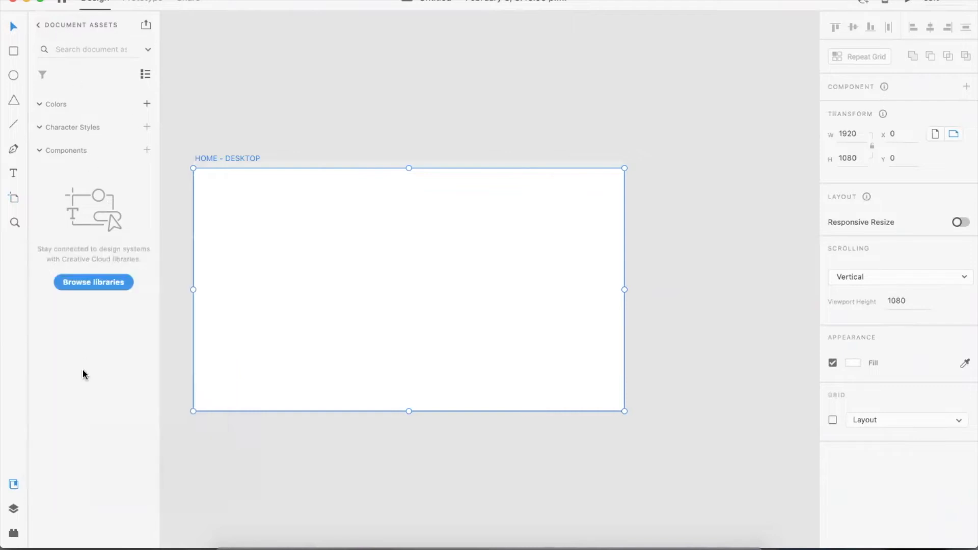
left_click(39, 26)
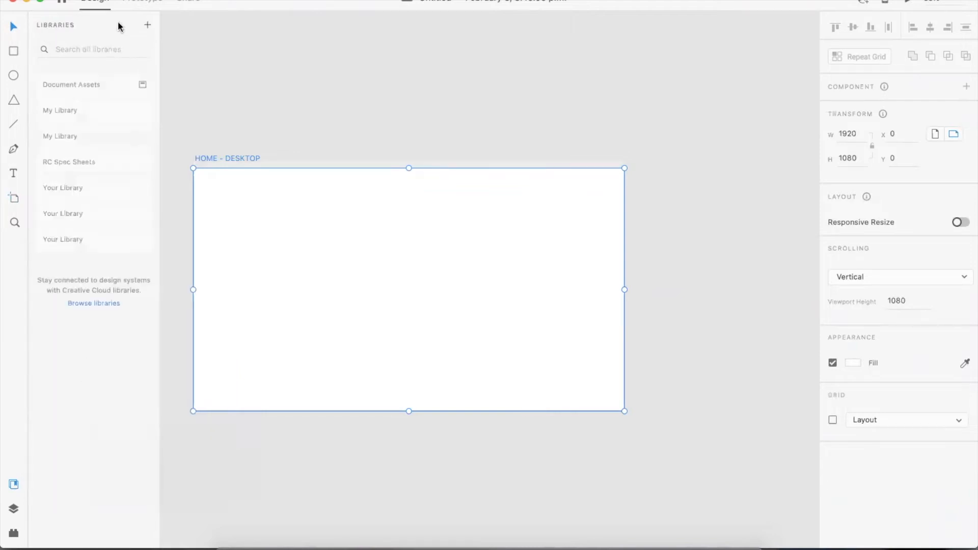
left_click(79, 88)
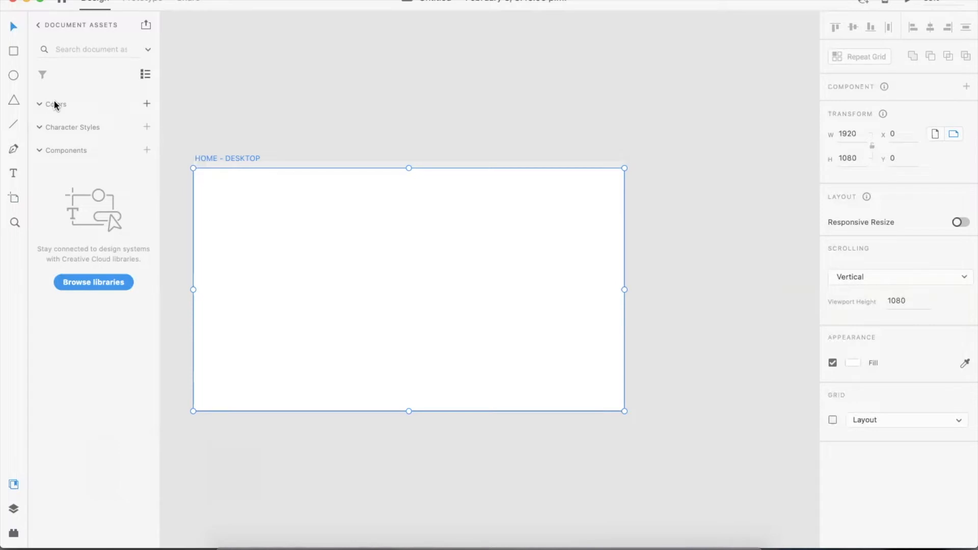
scroll(421, 83, "left", 2)
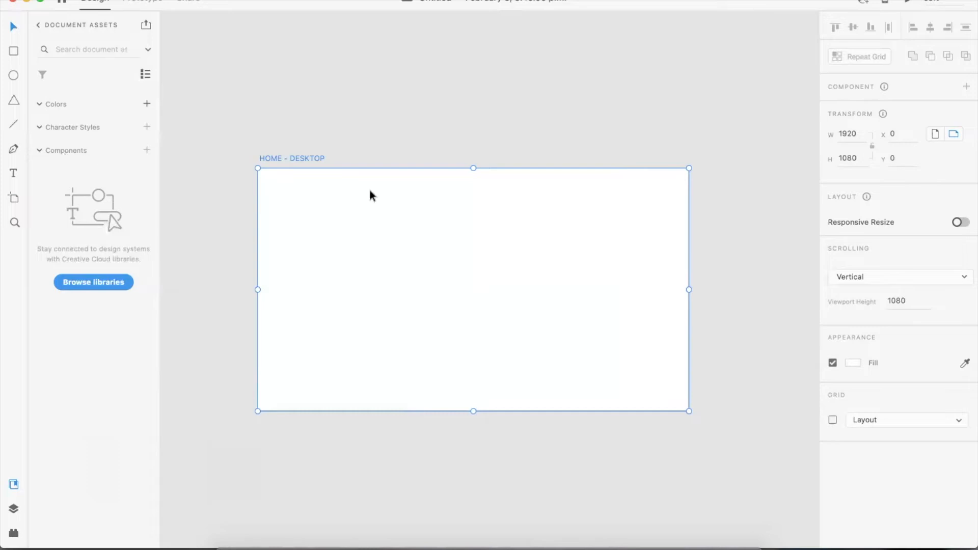
- Draw a rectangle about 331 × 164 near the artboard's upper-left corner and fill it with #DB7E7E
left_click(14, 52)
mouse_move(285, 213)
left_mouse_down()
mouse_move(338, 266)
mouse_move(361, 250)
left_mouse_up()
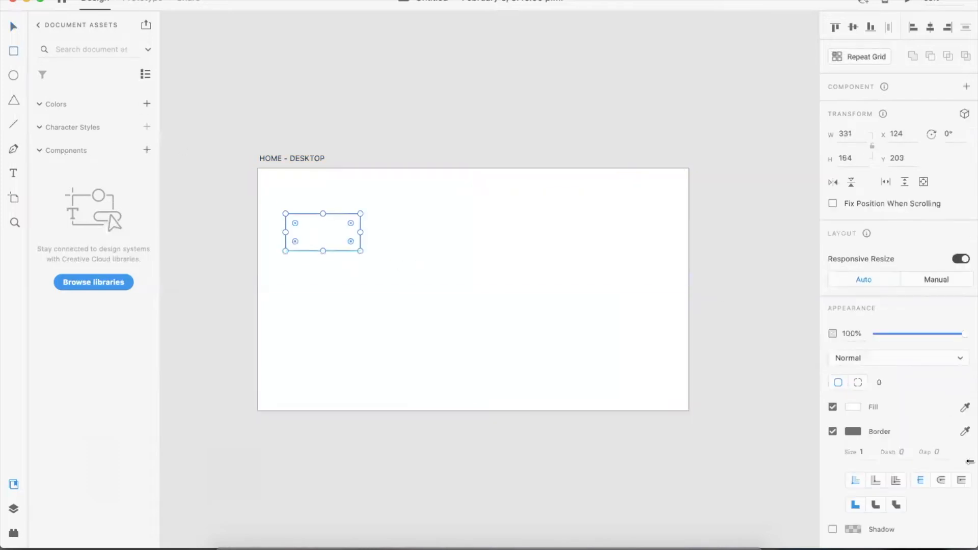
left_click(852, 407)
left_click(734, 355)
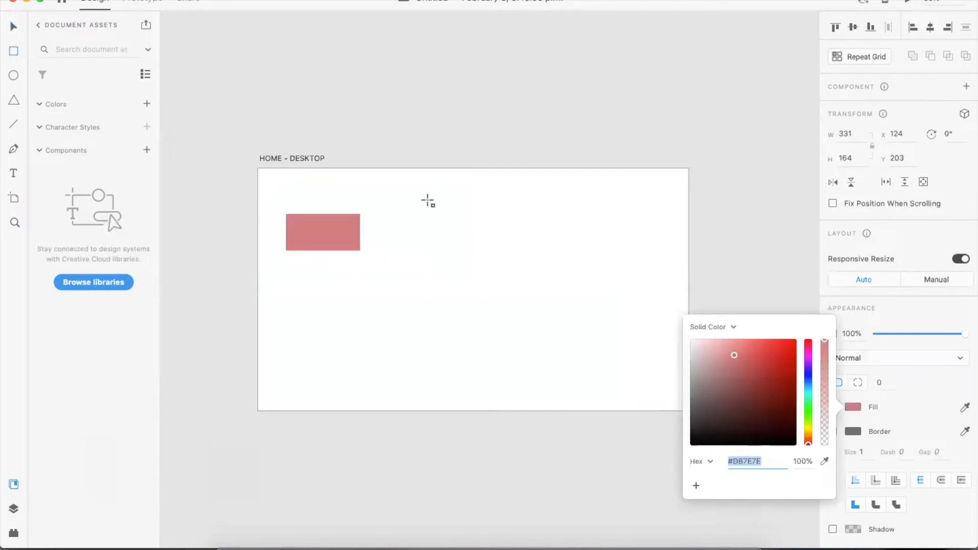
- Make the rectangle a component and place an instance of it beside the artboard
right_click(331, 232)
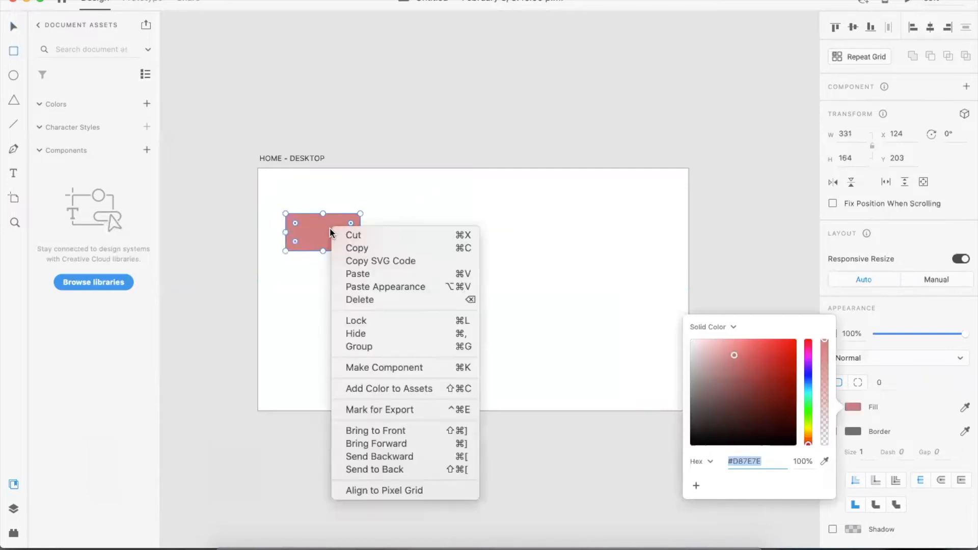
left_click(433, 367)
left_click_drag(86, 192, 189, 267)
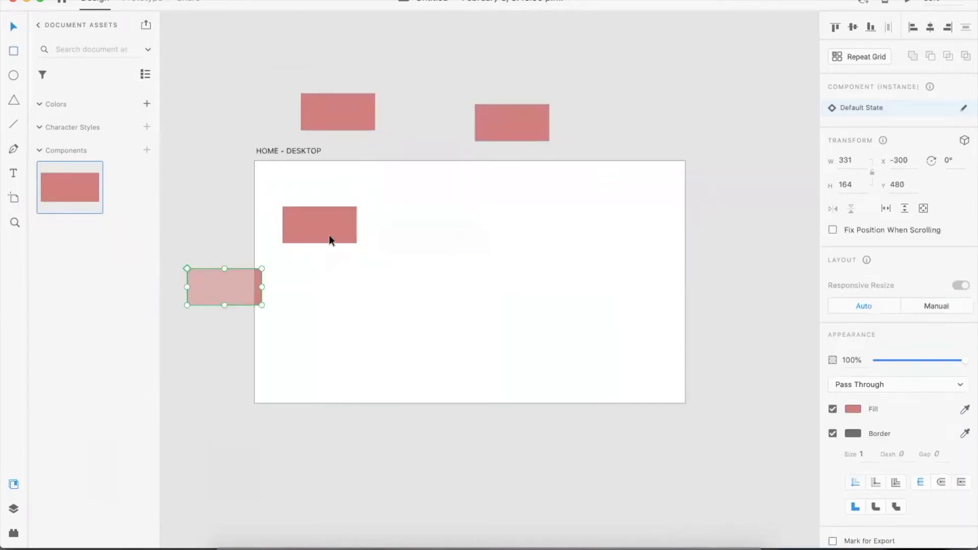
- Delete the rectangle and all component instances from the canvas
key("Delete")
left_click(316, 221)
key("Delete")
left_click(364, 119)
key("Delete")
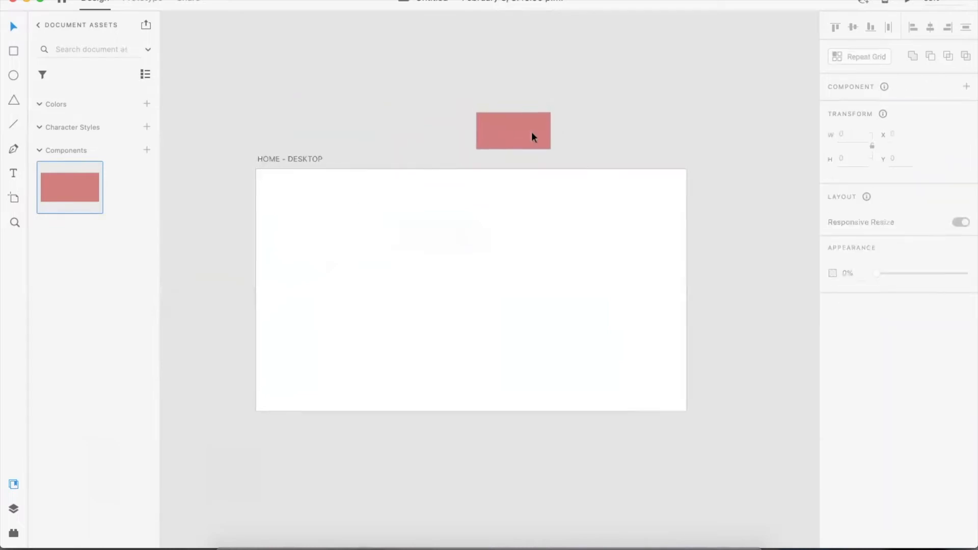
left_click(549, 132)
key("Delete")
- Delete the rectangle component from the document assets
right_click(63, 187)
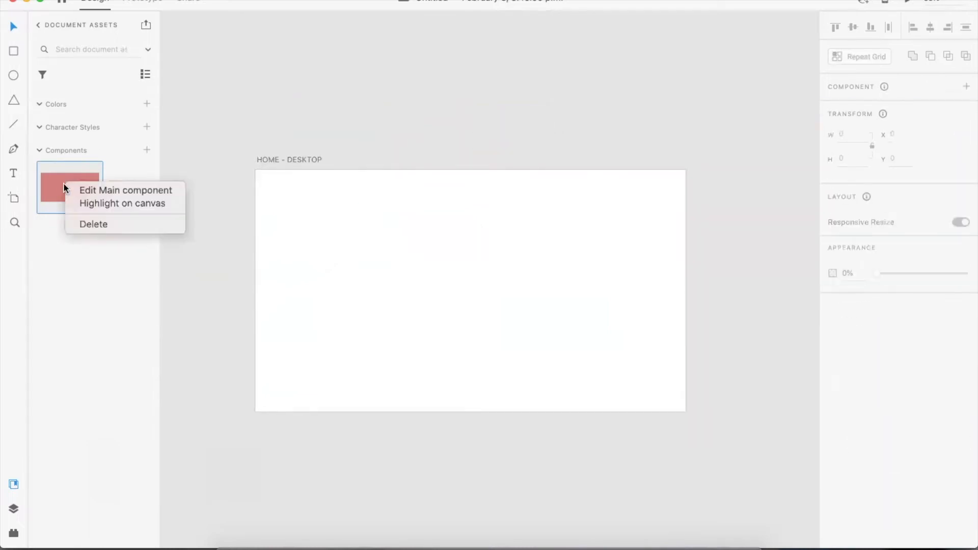
left_click(93, 223)
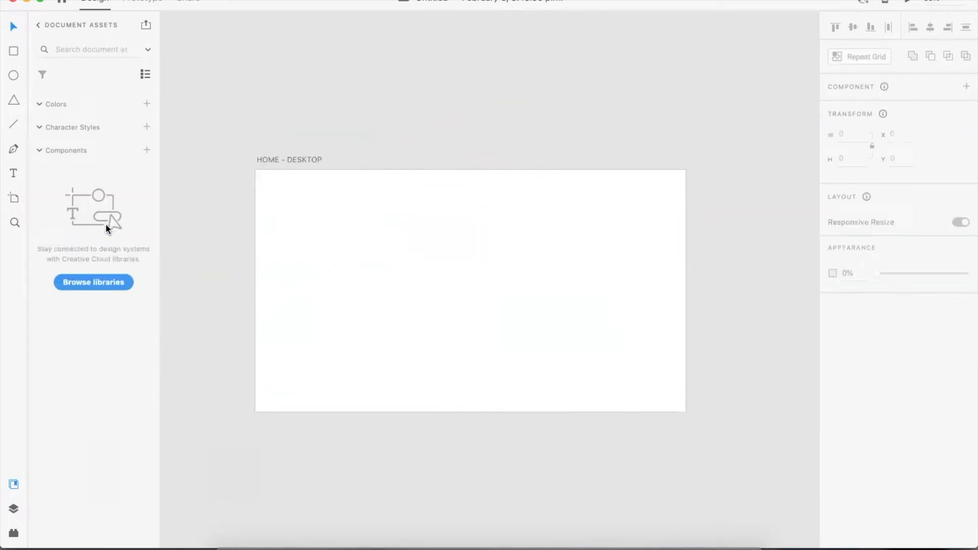
- Select the HOME - DESKTOP artboard and turn on its layout grid
left_click(11, 509)
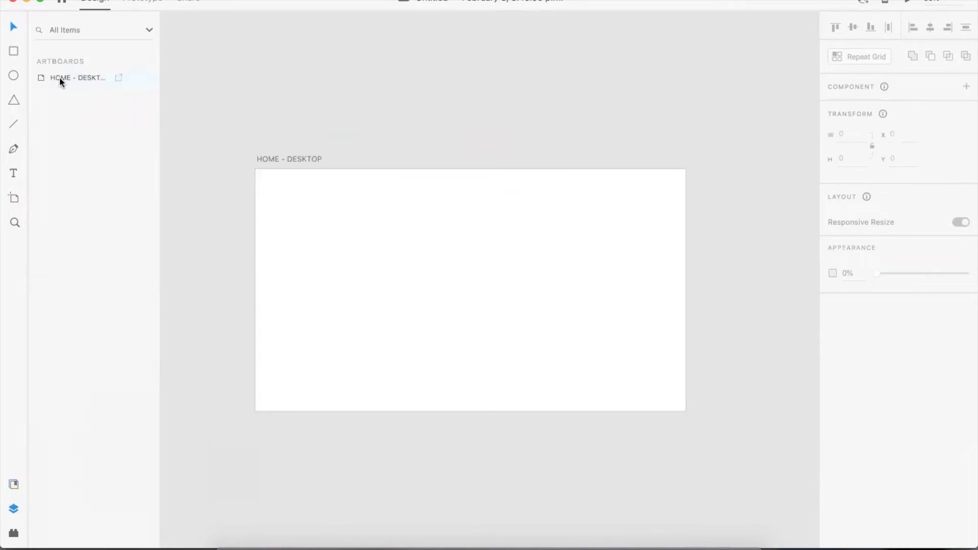
key("Return")
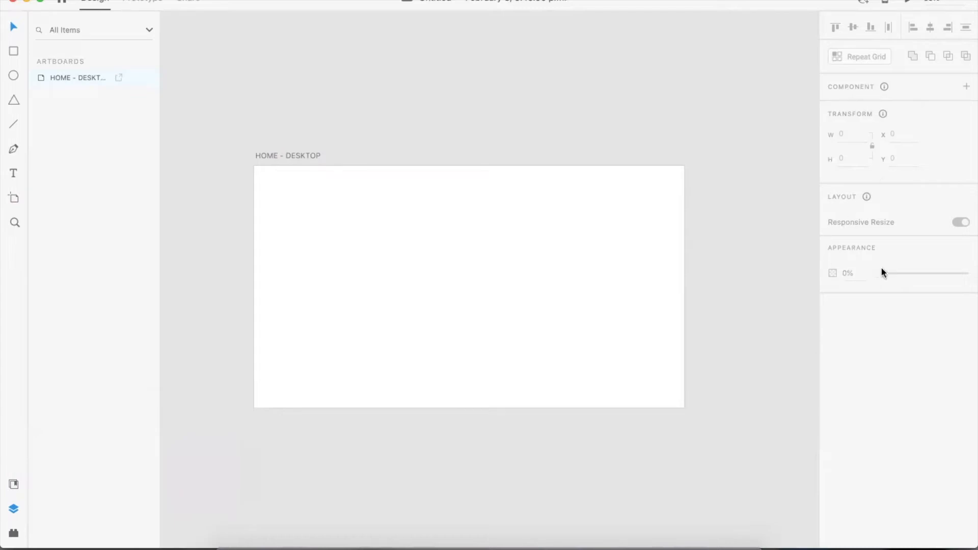
left_click(583, 198)
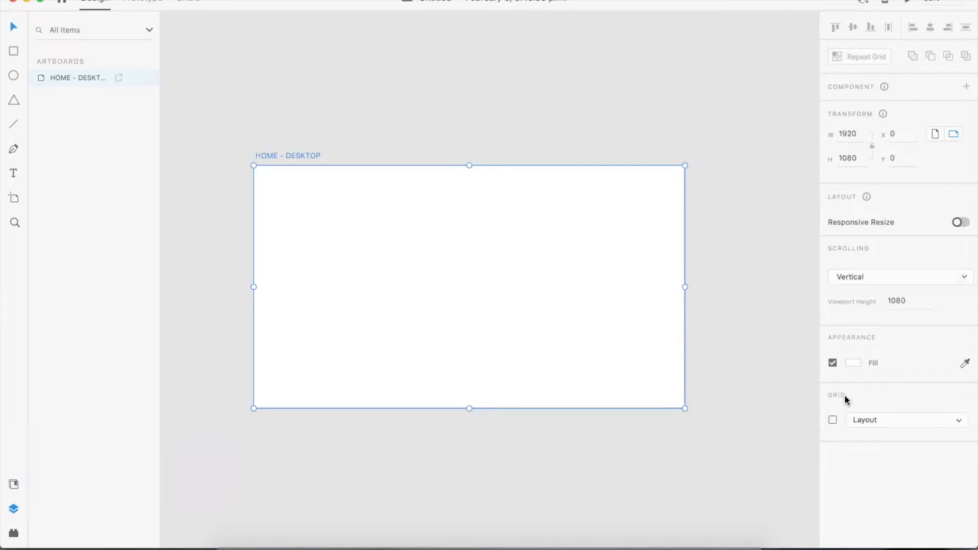
left_click(832, 420)
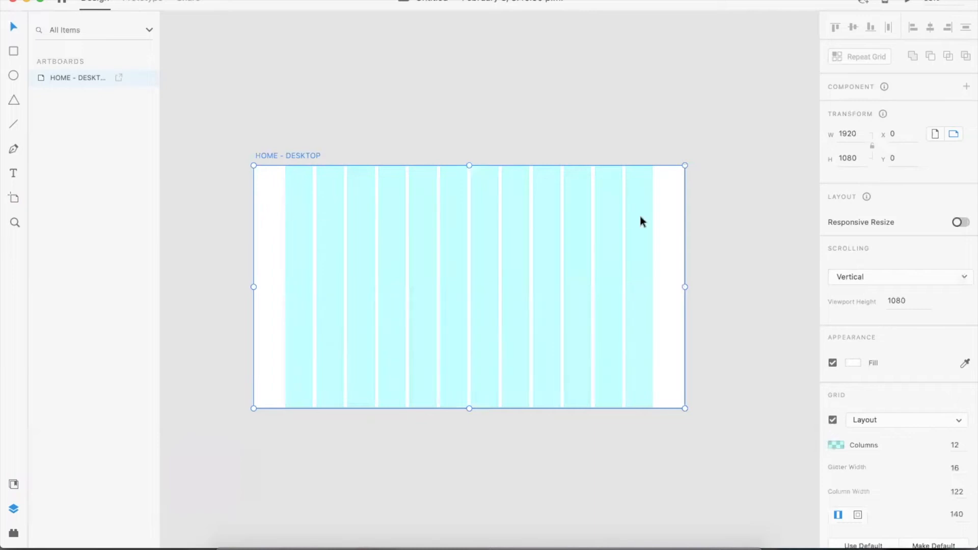
- Switch to Finder and browse Dropbox to the 1. Visual Web > WEEK_6_WIREFRAMING_PROJECT1 folder
left_click(231, 546)
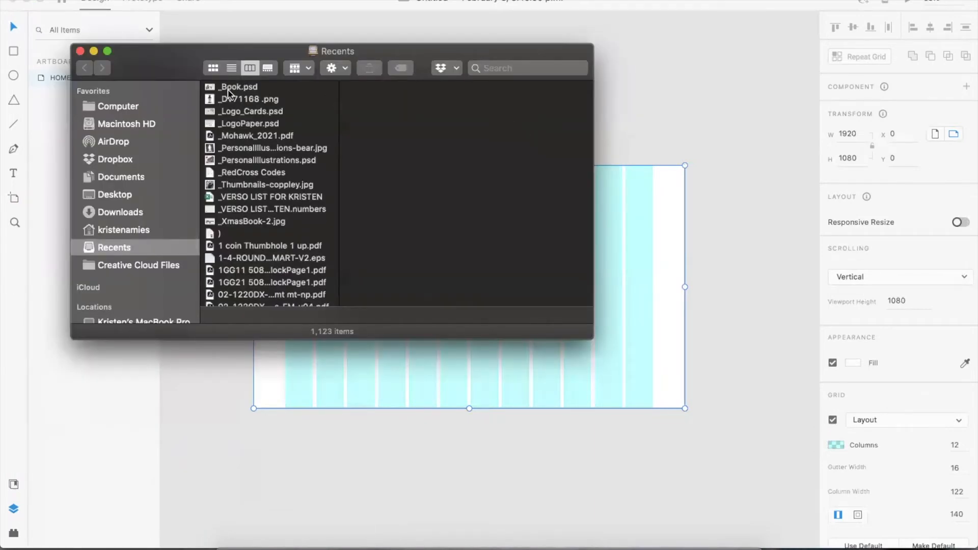
left_click(109, 159)
left_click(245, 86)
left_click(356, 99)
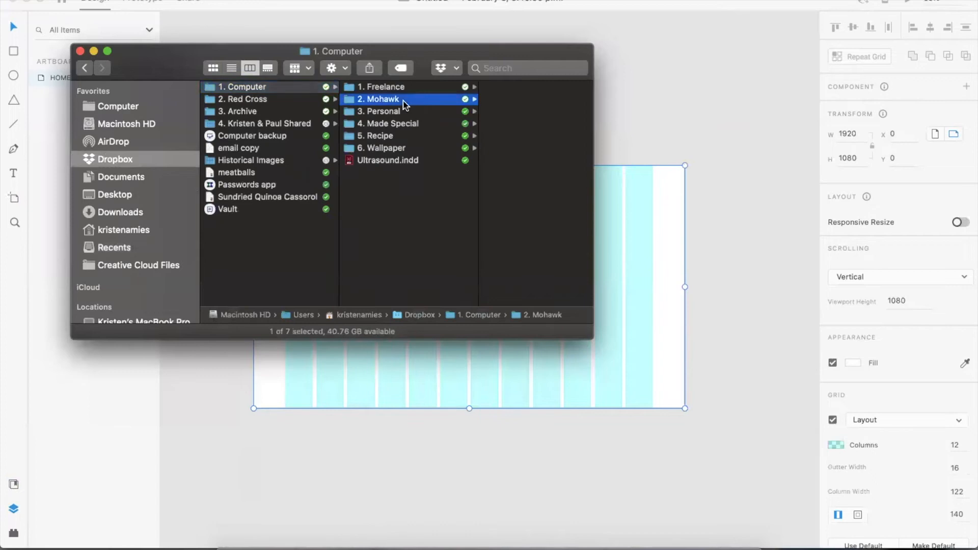
left_click(503, 111)
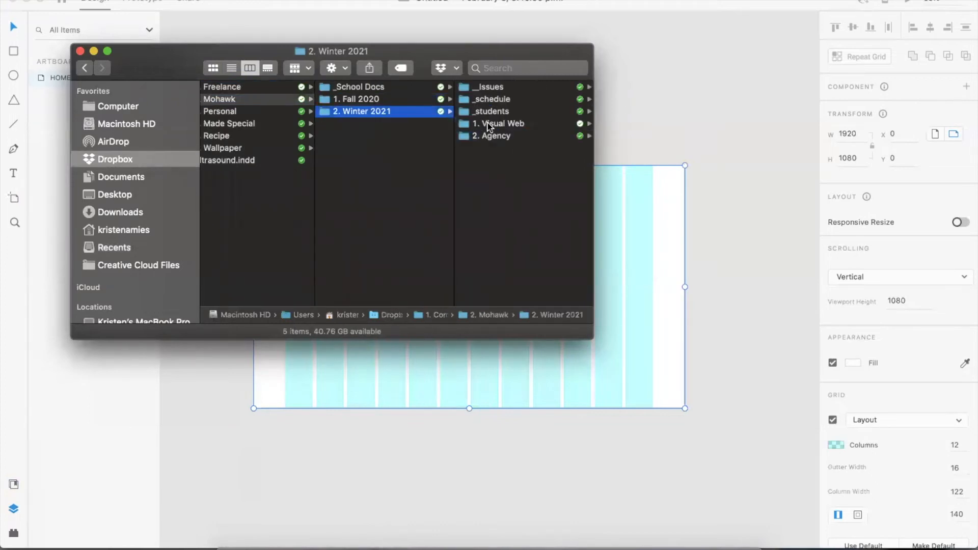
left_click(490, 124)
left_click(516, 256)
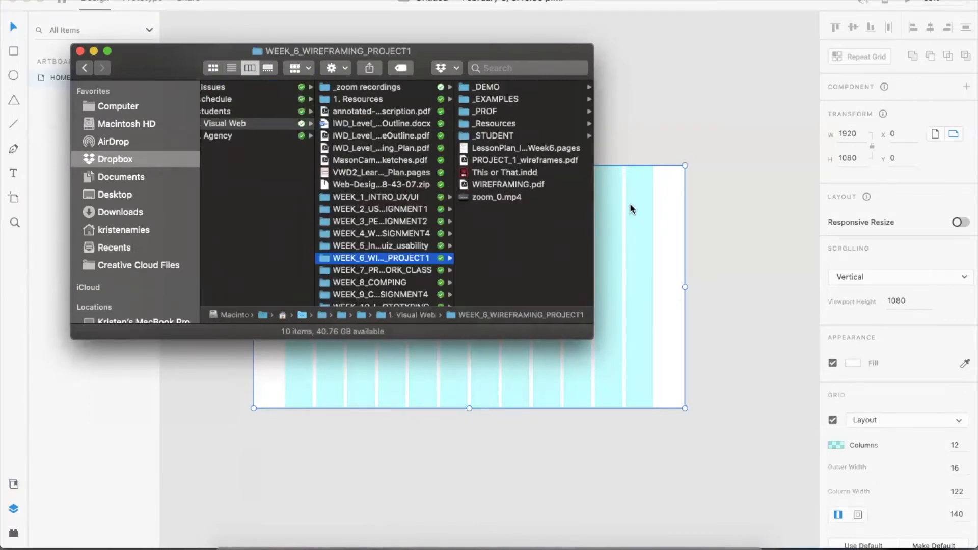
- Open the _GRID folder and preview 19-04_simplestation.jpg with Quick Look
left_click(501, 87)
left_click(512, 88)
left_click(539, 87)
key("space")
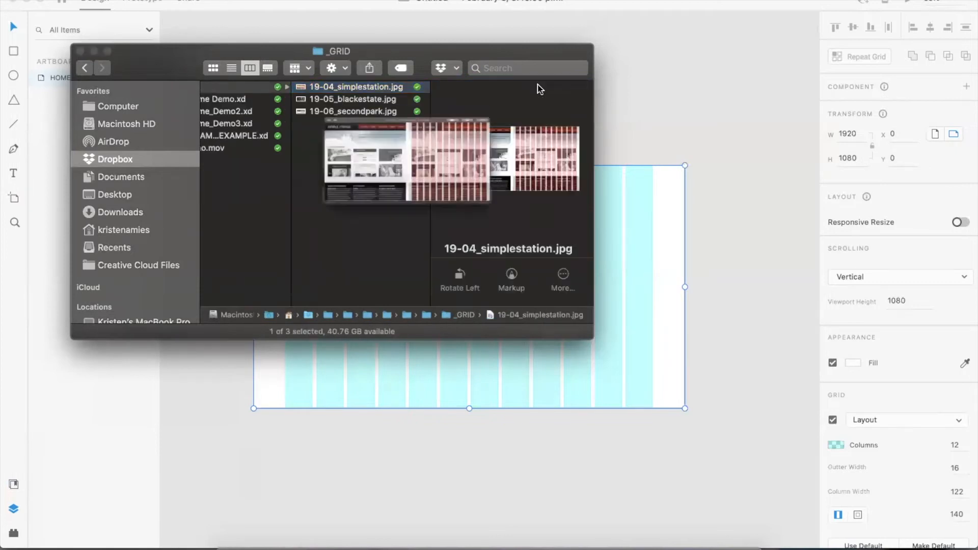
- Enlarge the preview and browse the grid example images 19-05_blackestate.jpg and 19-06_secondpark.jpg, then close the preview
left_click_drag(493, 164, 343, 53)
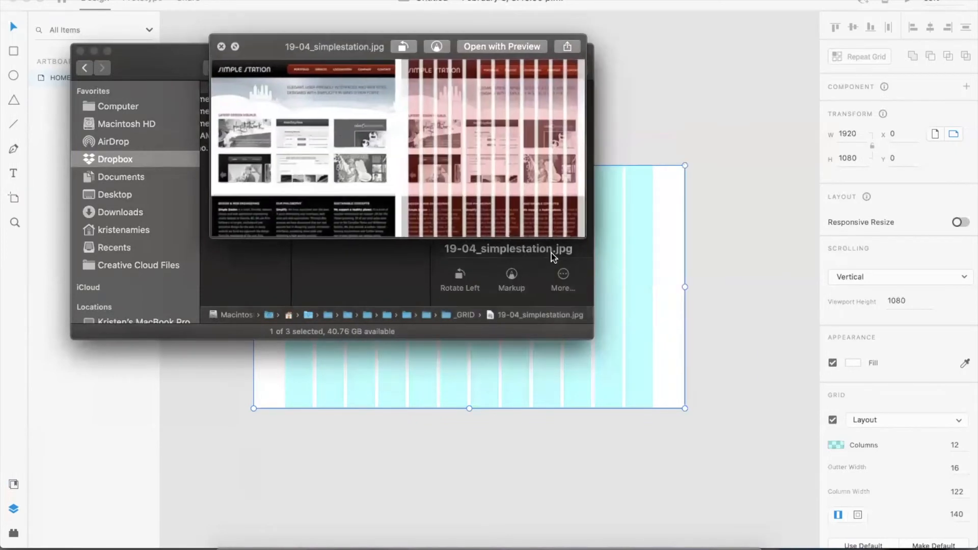
left_click_drag(579, 233, 732, 418)
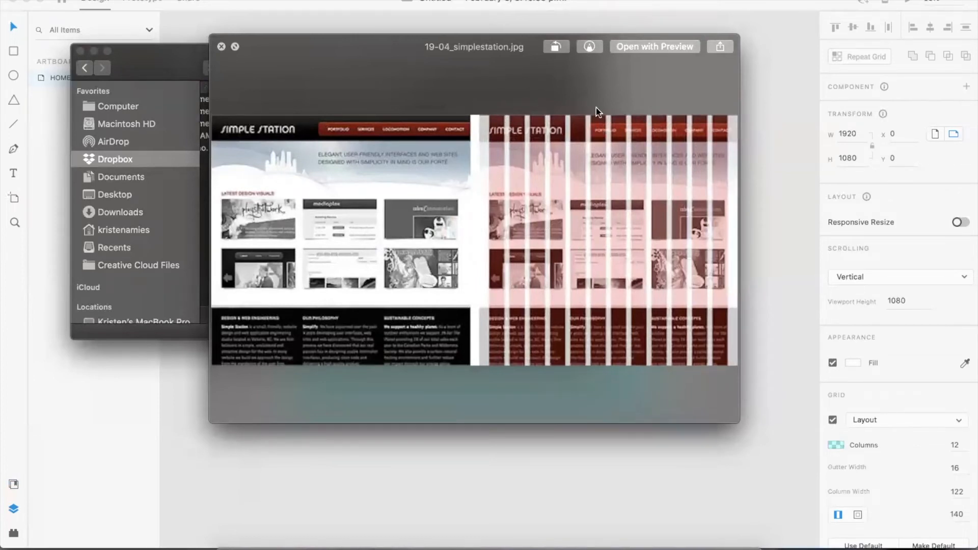
left_click_drag(288, 54, 330, 130)
left_click(416, 46)
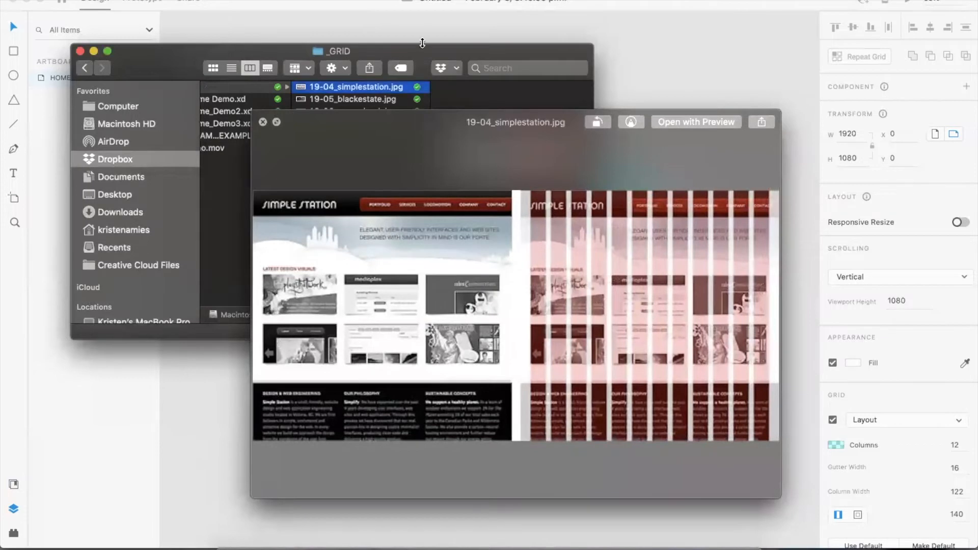
key("Down")
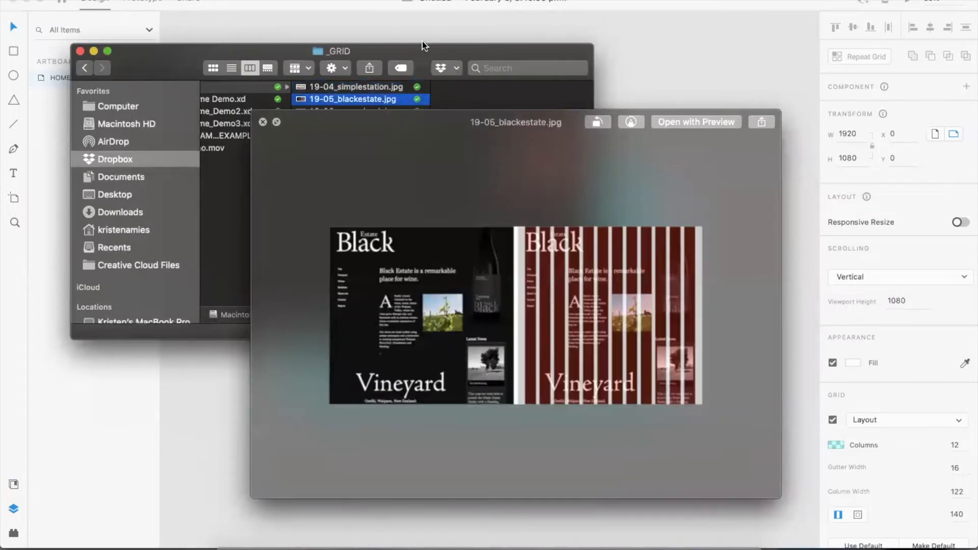
key("Down")
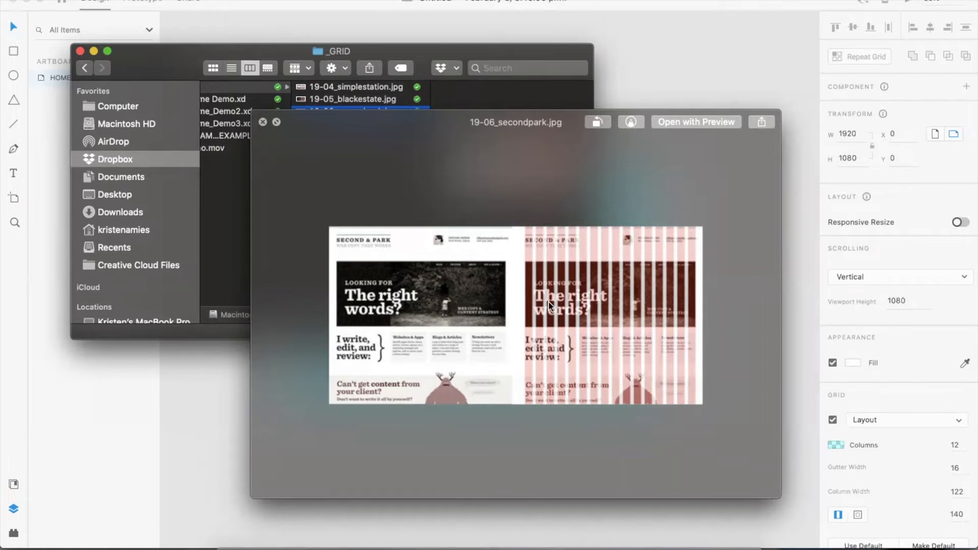
left_click(262, 122)
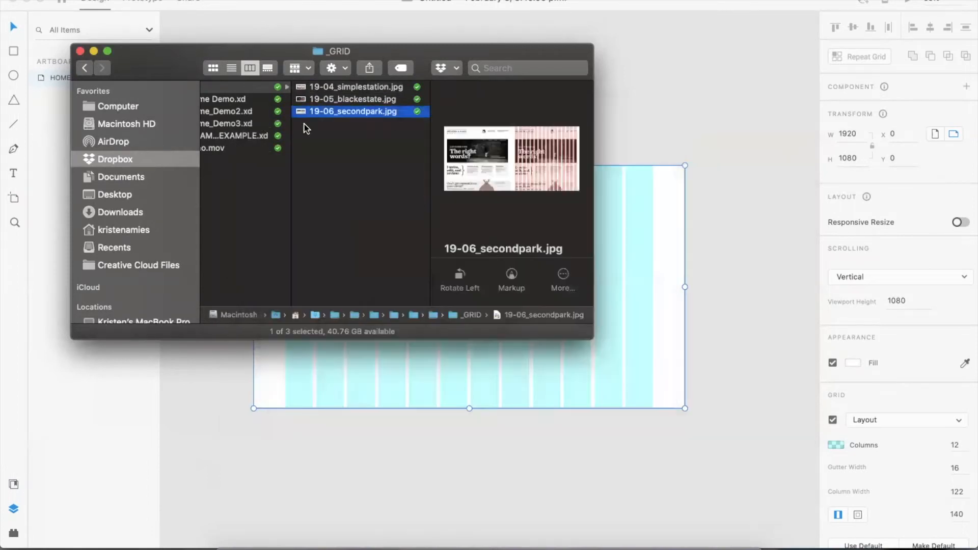
- Set the HOME - DESKTOP layout grid to 16 columns with a gutter width of 20
left_click(632, 136)
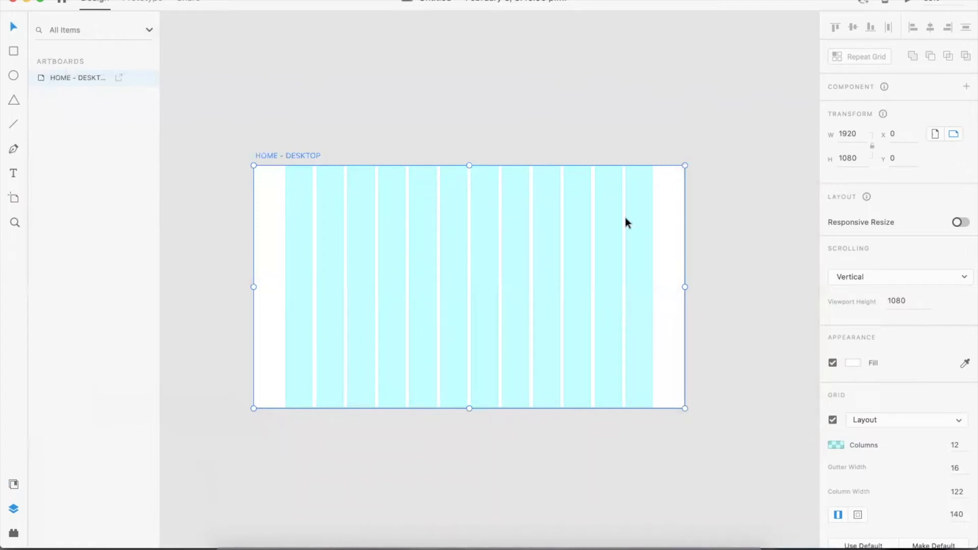
scroll(935, 442, "down", 1)
left_click(955, 442)
type("16")
key("Tab")
type("20")
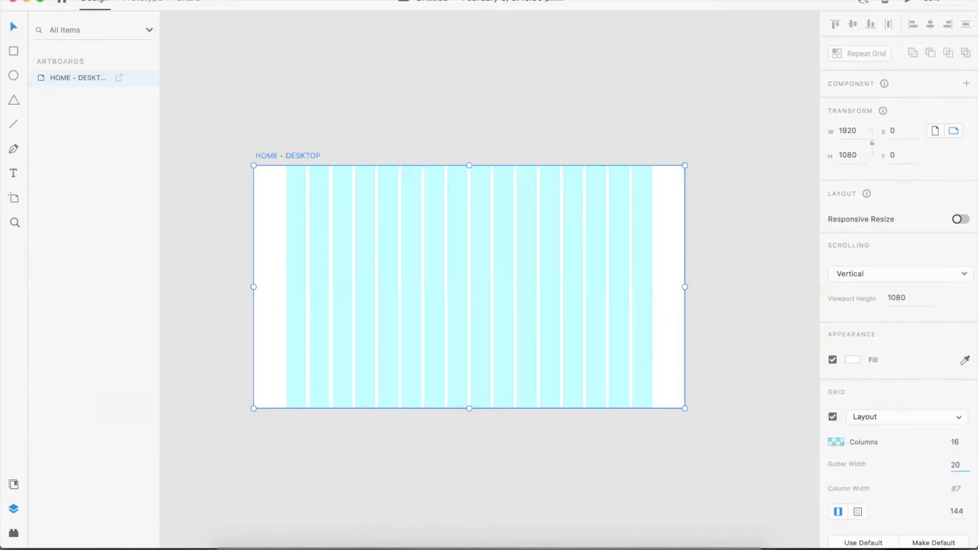
key("Tab")
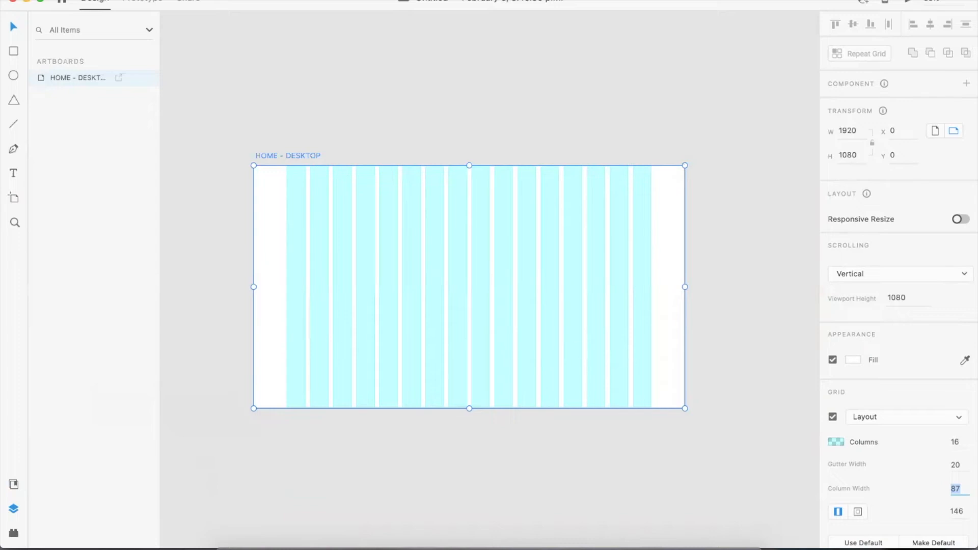
- Set the layout grid to 12 columns with a gutter width of 22
left_click(956, 464)
left_click(955, 441)
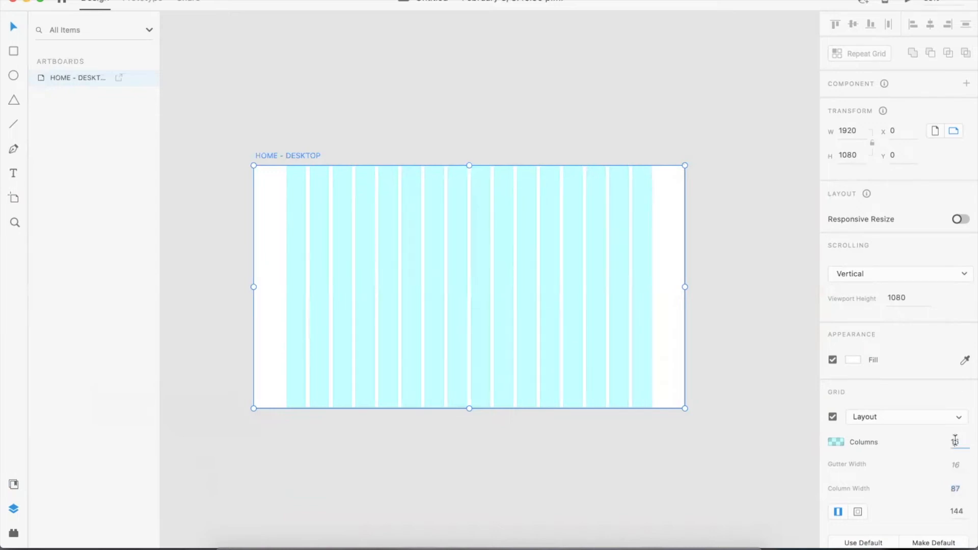
type("12")
key("Tab")
type("25")
key("Tab")
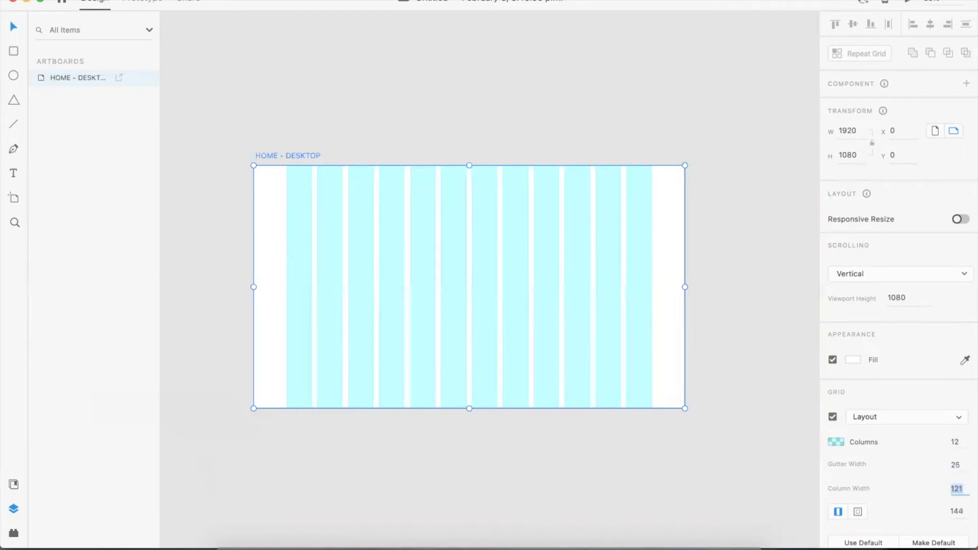
left_click(959, 464)
type("22")
key("Tab")
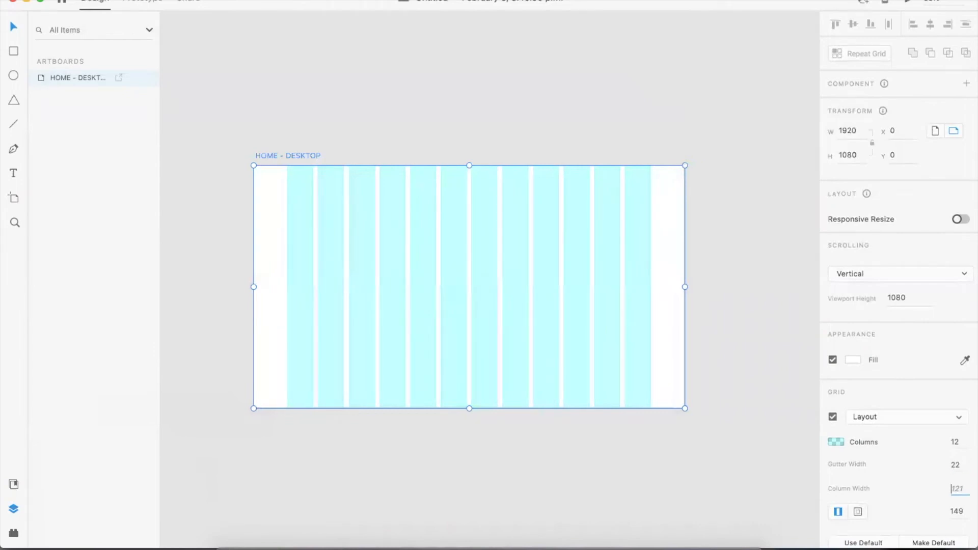
- Toggle the HOME - DESKTOP artboard's layout grid visibility off and on repeatedly
left_click(727, 103)
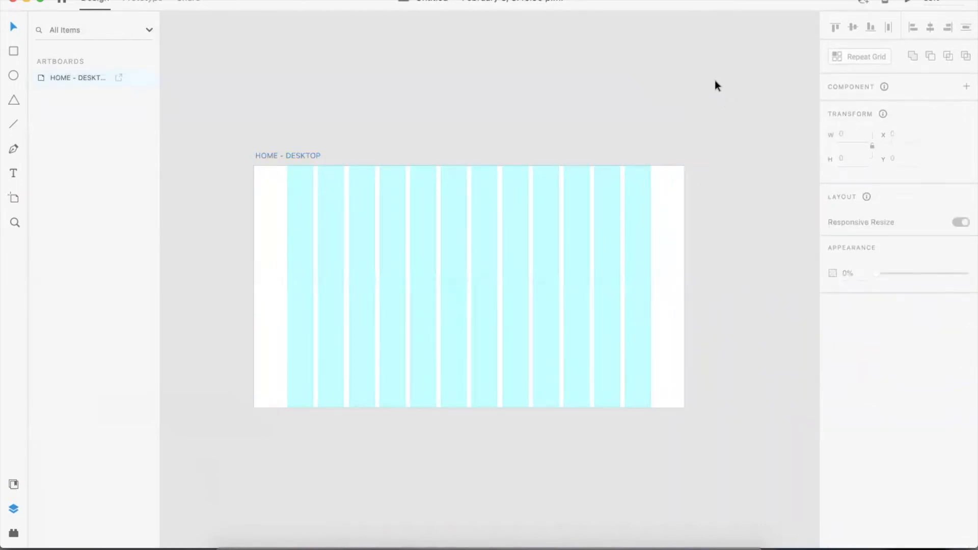
left_click(674, 196)
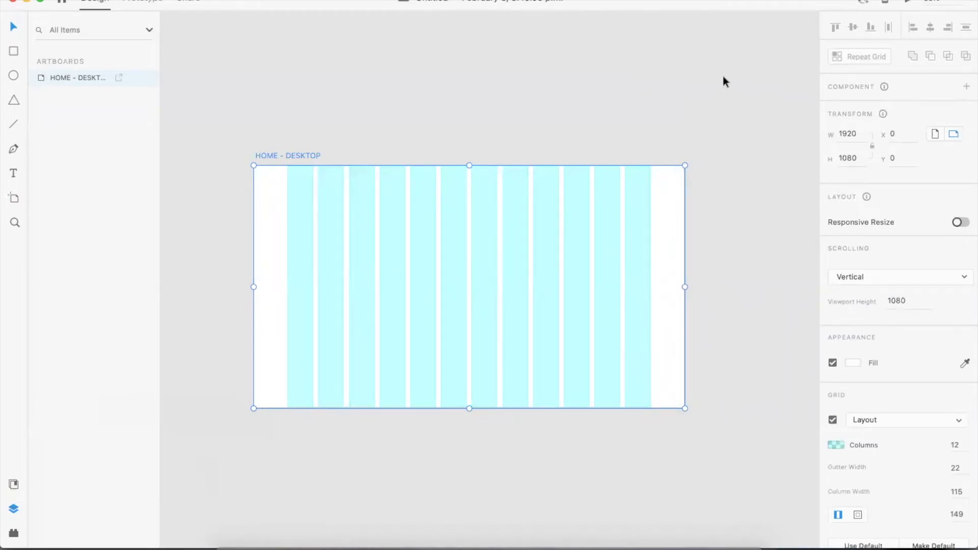
left_click(735, 106)
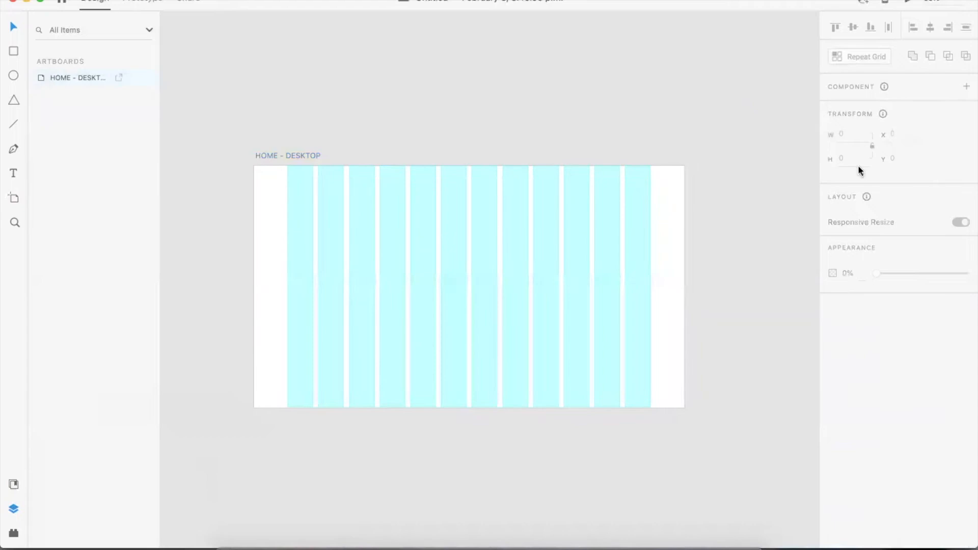
left_click(657, 198)
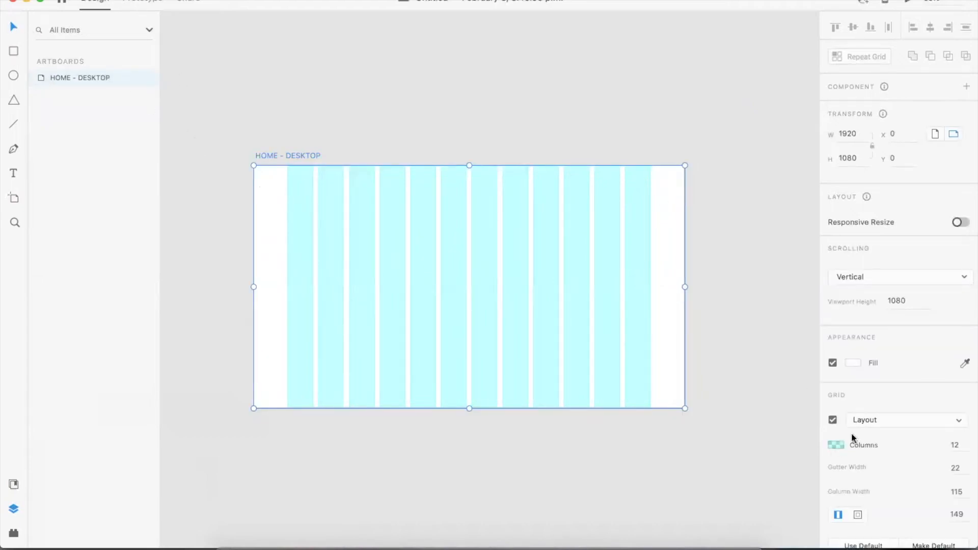
left_click(832, 420)
left_click(832, 419)
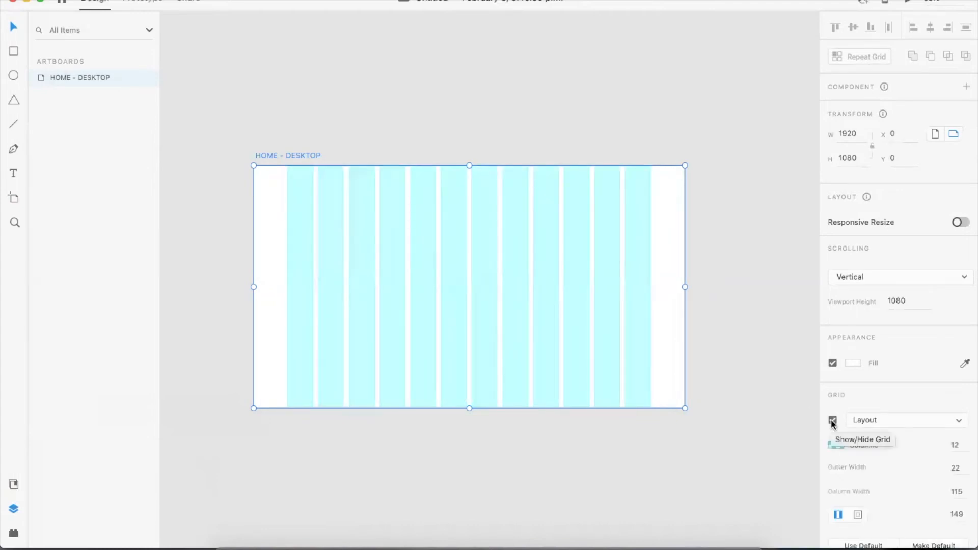
left_click(832, 420)
left_click(832, 420)
left_click(832, 420)
left_click(832, 420)
left_click(611, 82)
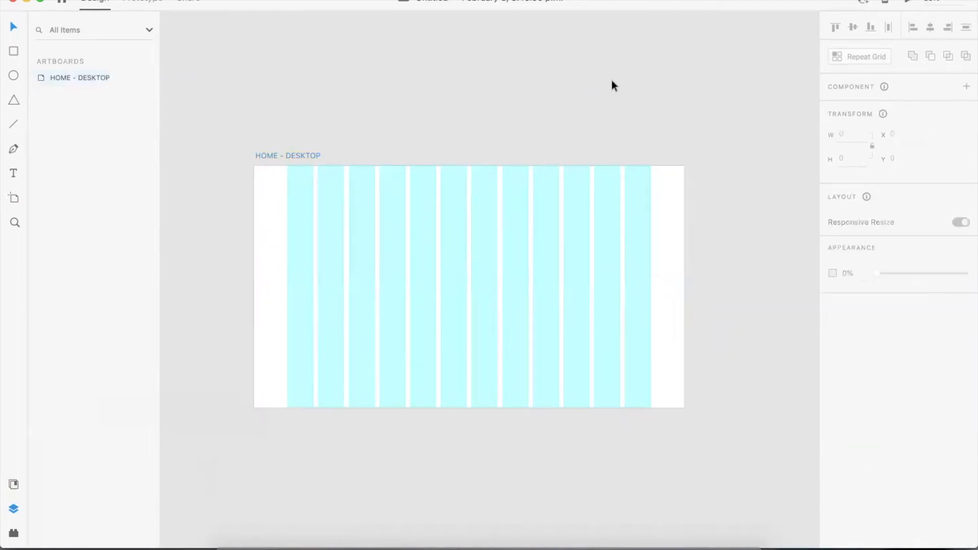
- Hide the layout grid and select the HOME - DESKTOP artboard
key("super+shift+apostrophe")
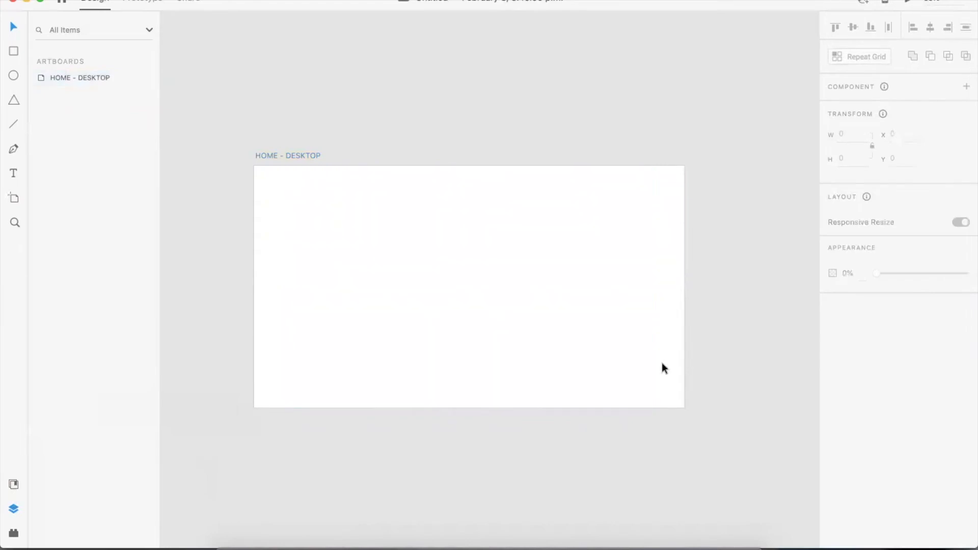
left_click(482, 313)
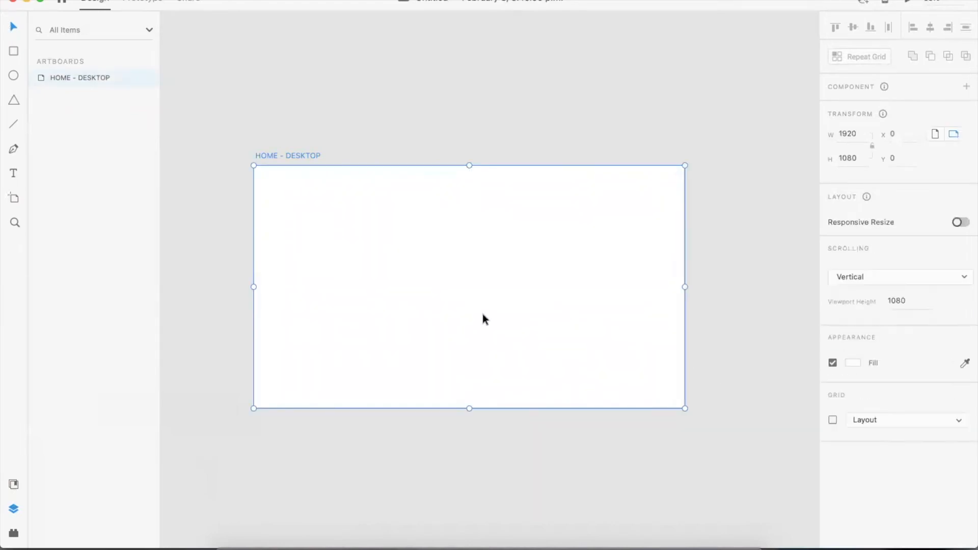
- Lengthen the HOME - DESKTOP artboard to about 2462 px tall, then undo the change
scroll(484, 314, "down", 3)
scroll(484, 314, "down", 1)
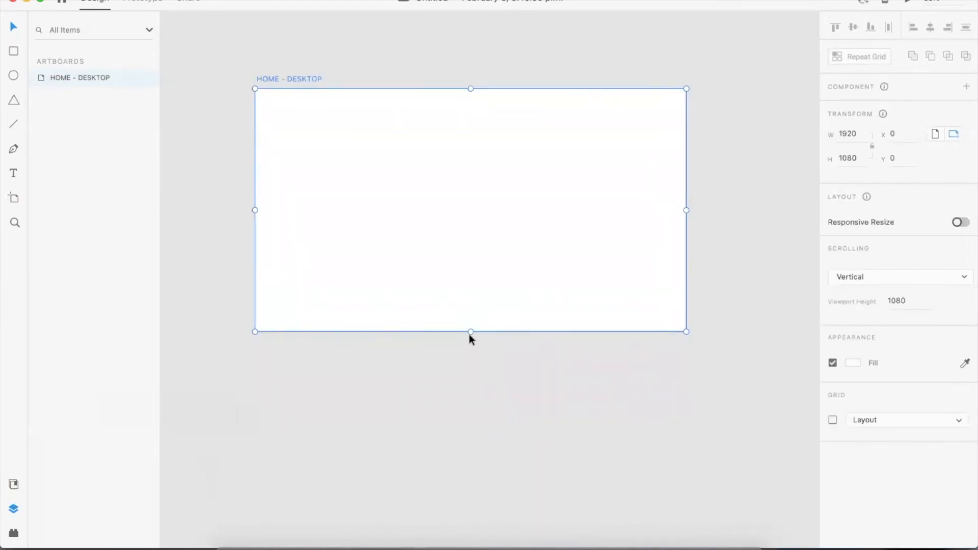
left_click(470, 331)
left_click(470, 329)
mouse_move(472, 330)
left_mouse_down()
mouse_move(475, 539)
mouse_move(480, 359)
mouse_move(487, 515)
mouse_move(452, 89)
mouse_move(452, 364)
left_mouse_up()
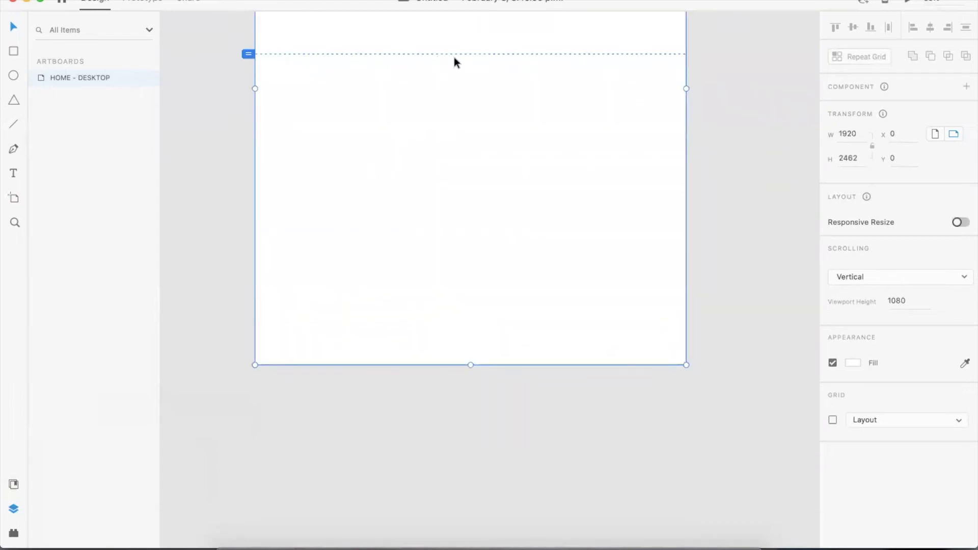
scroll(680, 43, "up", 2)
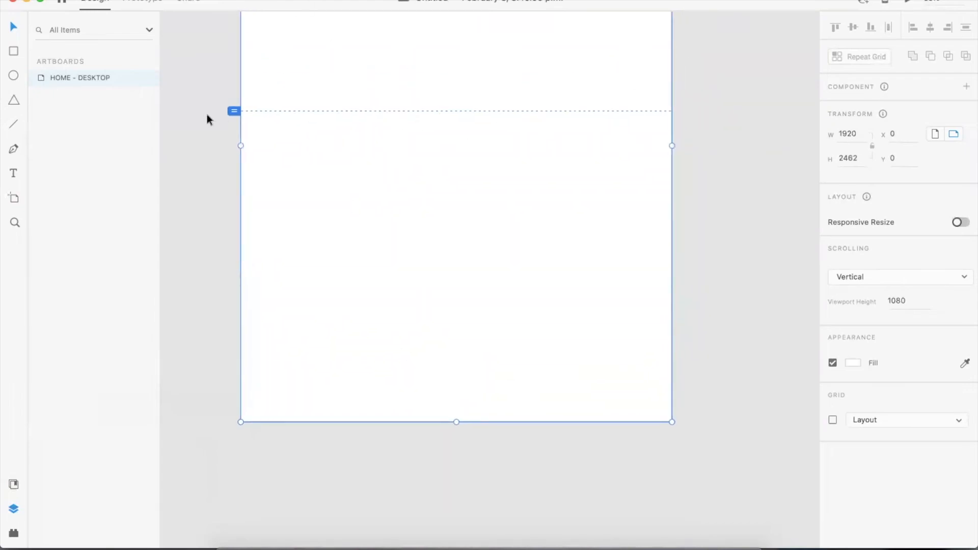
scroll(531, 128, "up", 8)
scroll(419, 113, "down", 3)
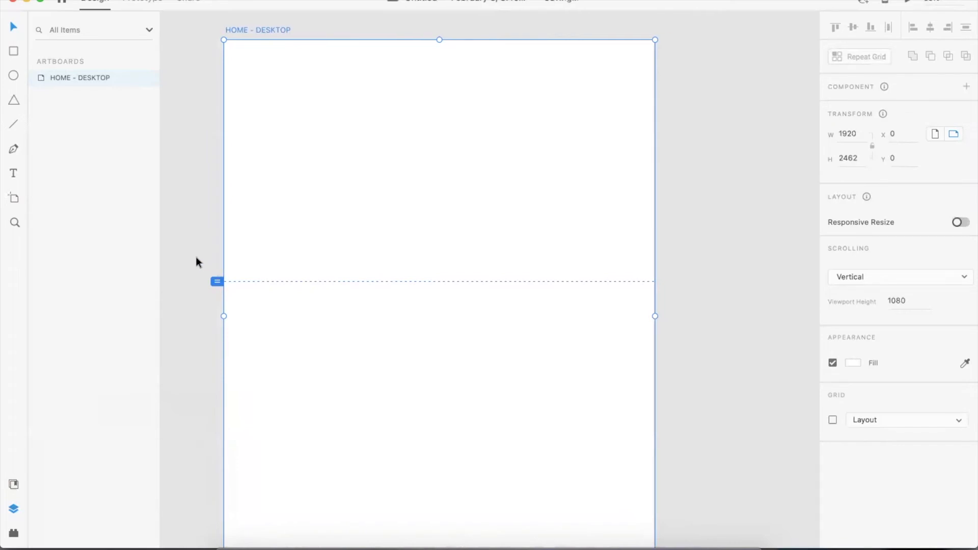
key("super+z")
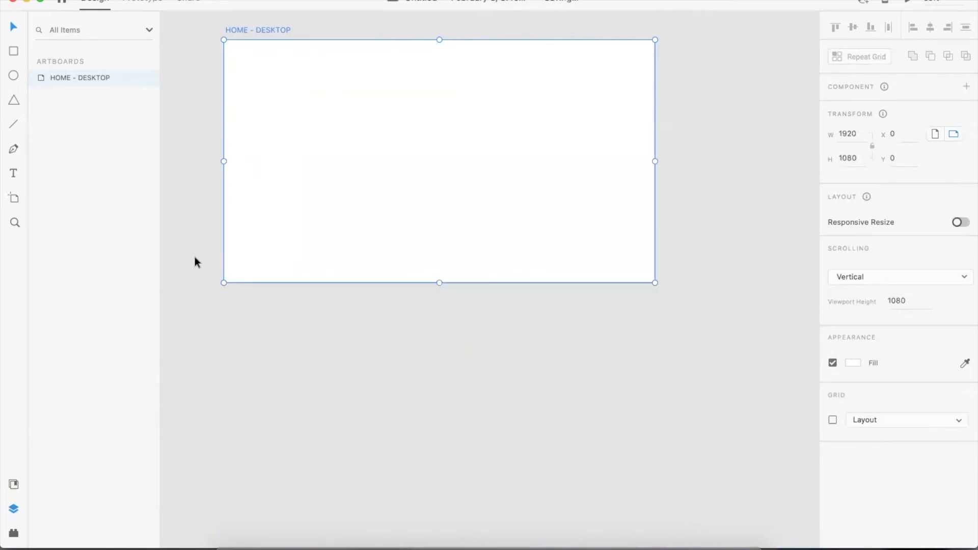
left_click(710, 70)
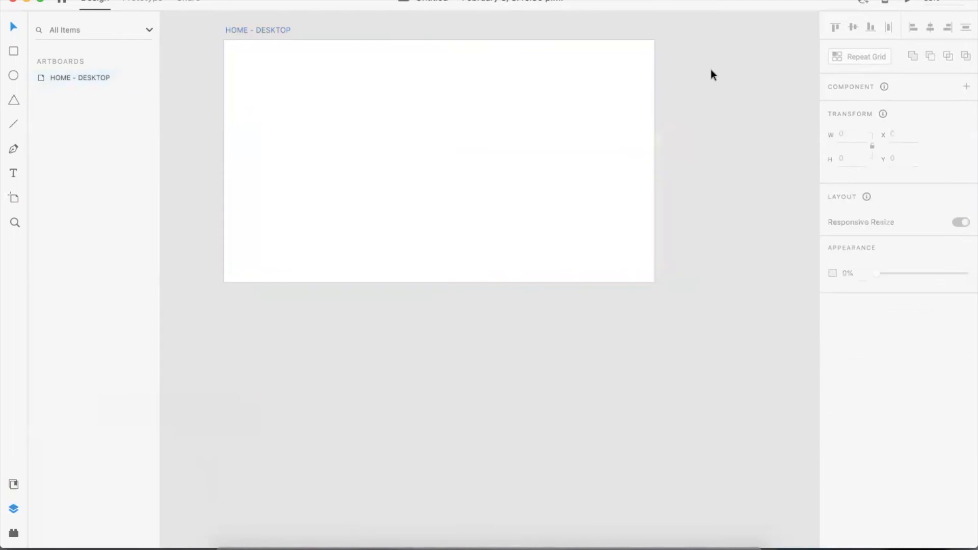
scroll(643, 97, "up", 2)
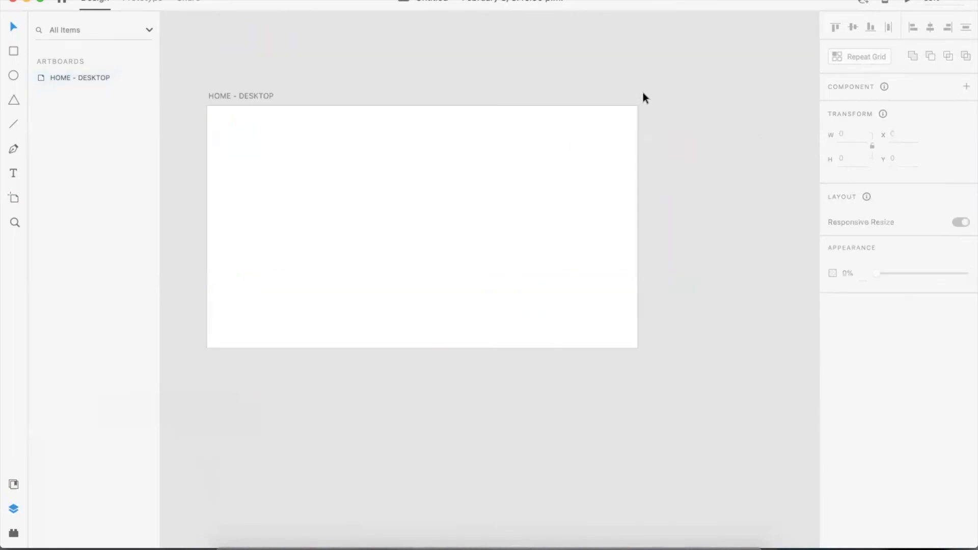
scroll(781, 102, "left", 2)
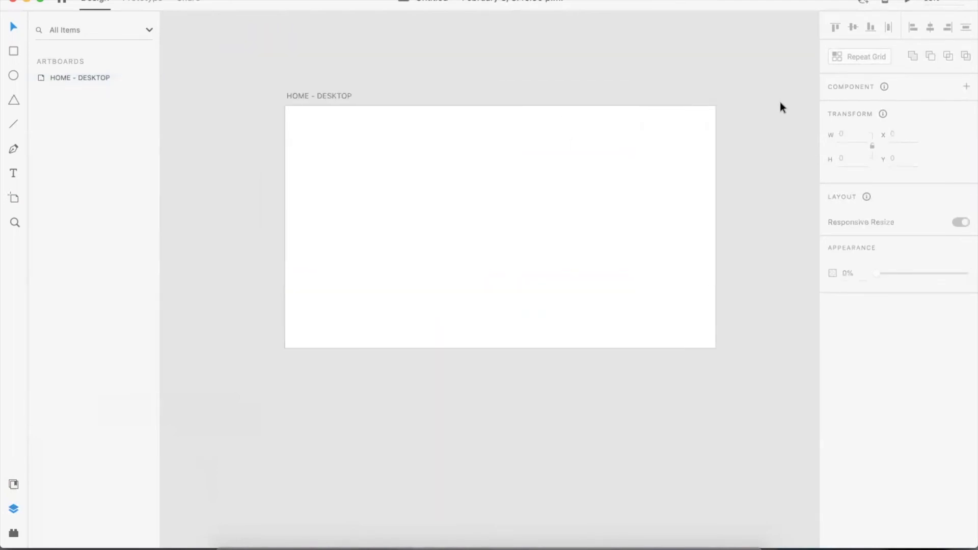
scroll(770, 104, "right", 4)
scroll(771, 103, "right", 1)
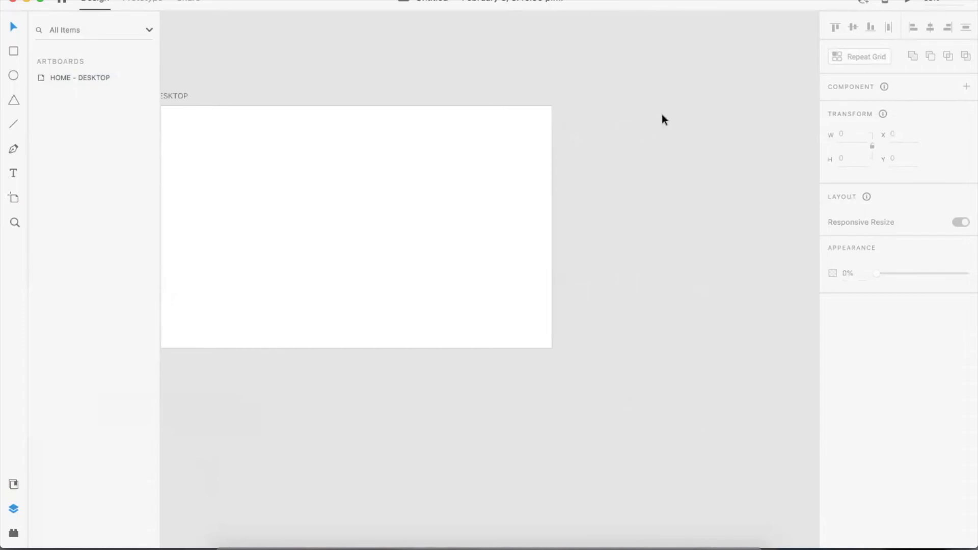
scroll(662, 115, "left", 3)
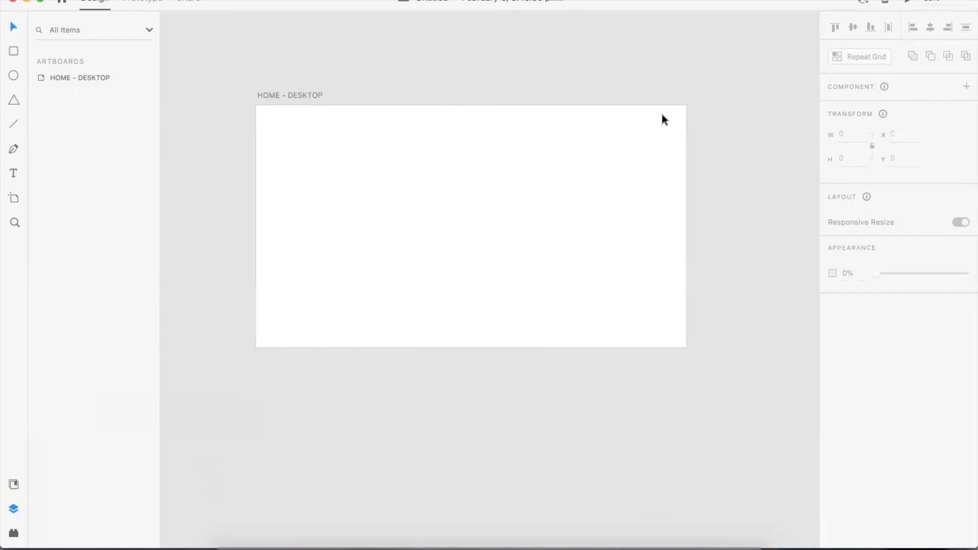
scroll(731, 214, "up", 2)
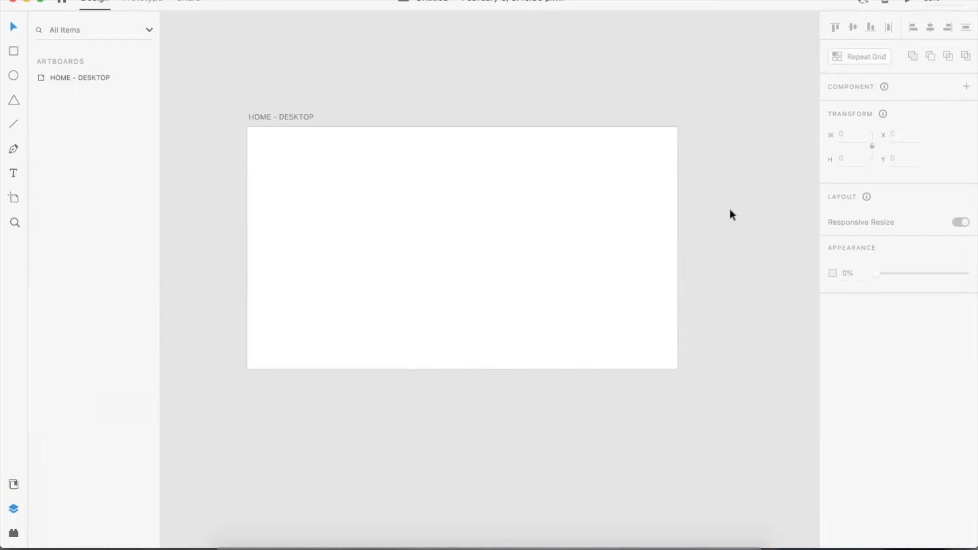
- Add an iPhone X, XS, 11 Pro artboard and lengthen it, then undo both changes
left_click(14, 198)
left_click(892, 49)
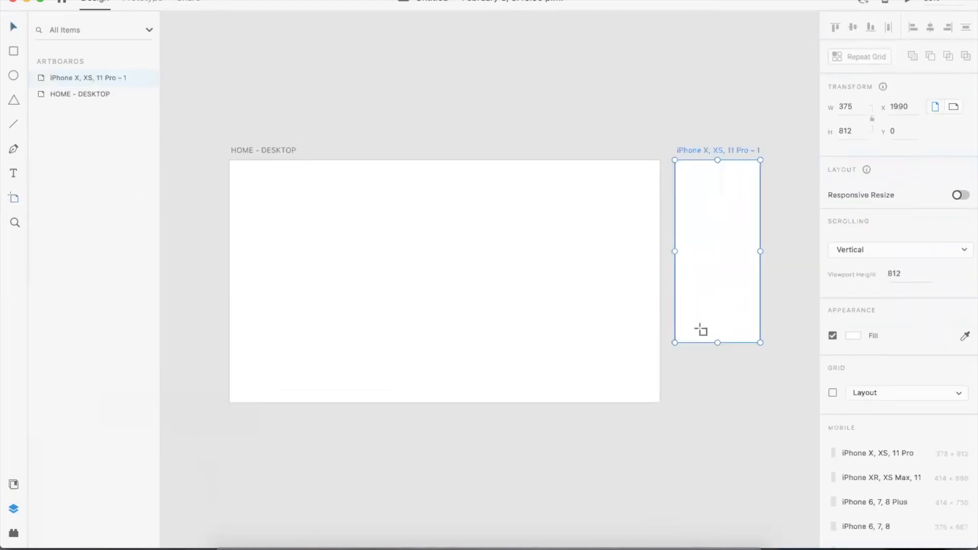
left_click_drag(717, 343, 728, 511)
left_click_drag(672, 341, 670, 452)
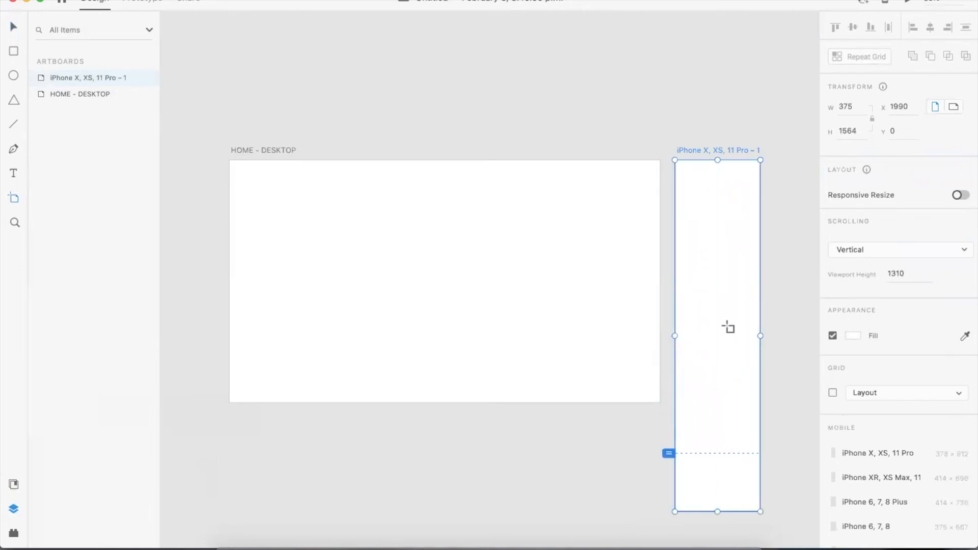
key("super+z")
key("super+z")
key("super+z")
key("v")
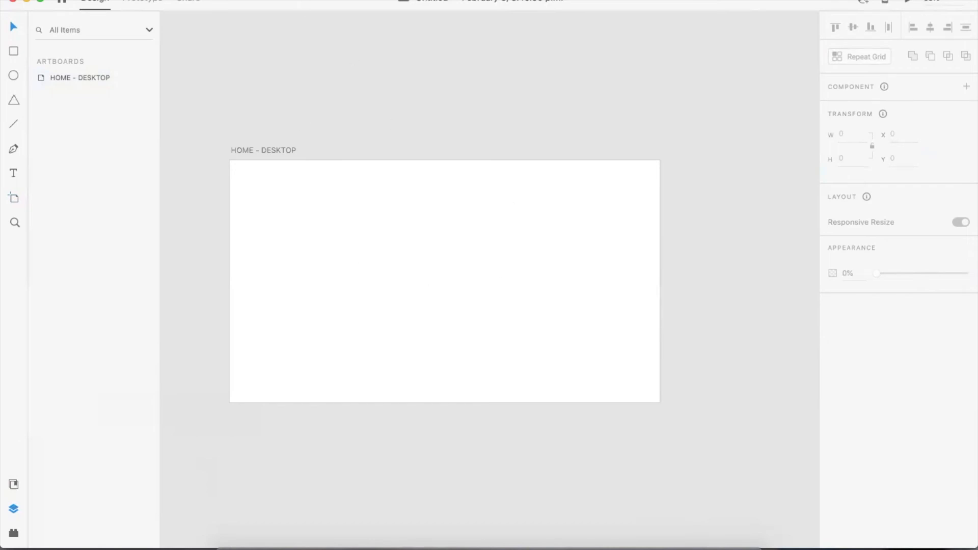
- Open the More UI Kits web page from the Get UI Kits options
left_click(71, 0)
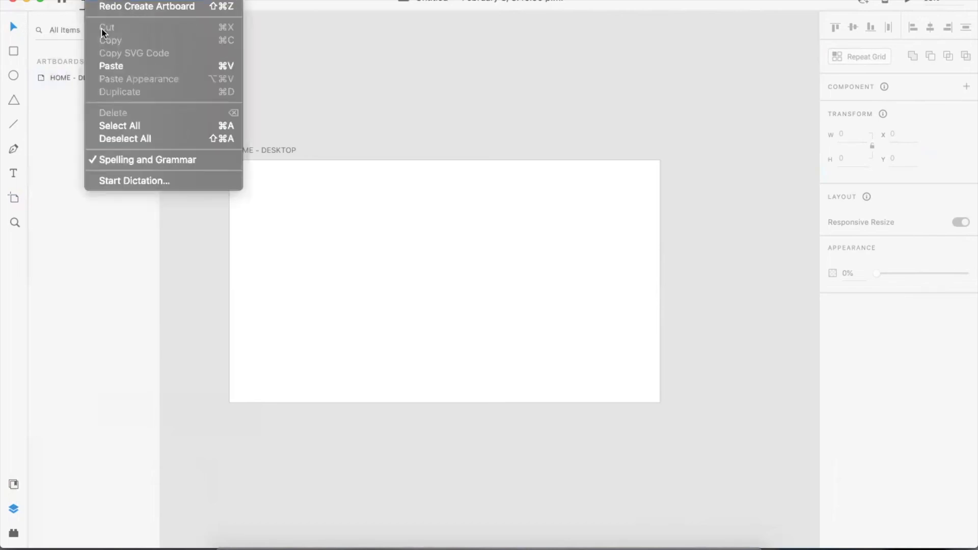
mouse_move(87, 48)
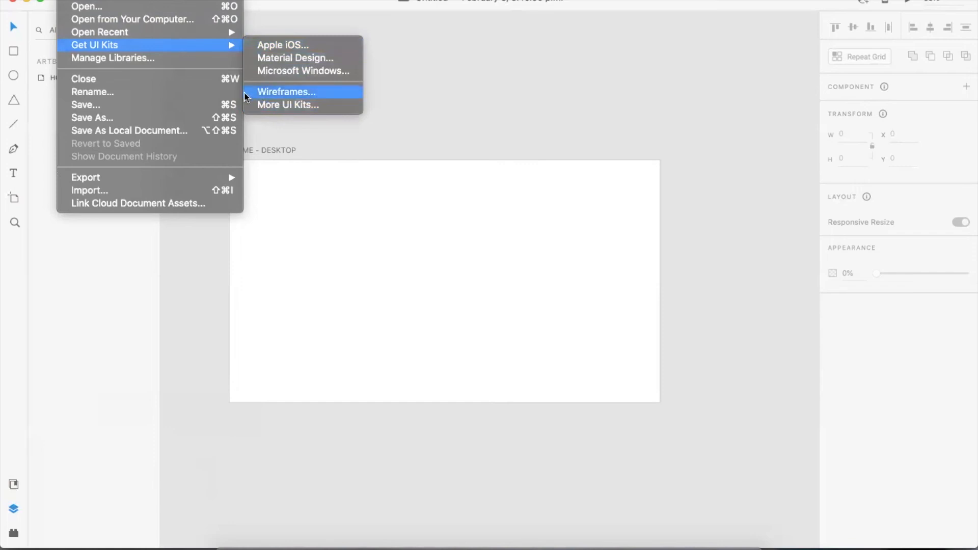
mouse_move(194, 44)
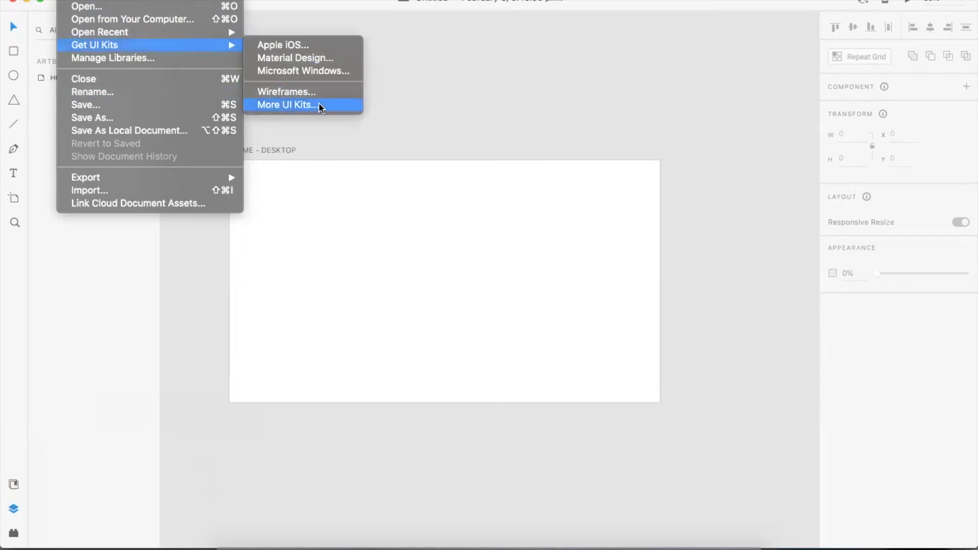
left_click(341, 105)
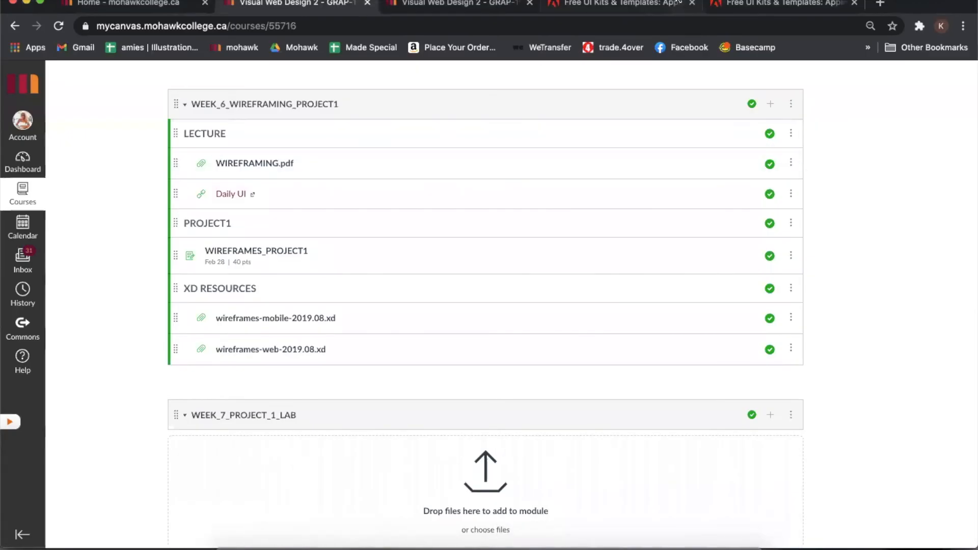
- Review the Wireframes kit on the Adobe UI kits page and the course's XD resource files, then return to XD
left_click(668, 5)
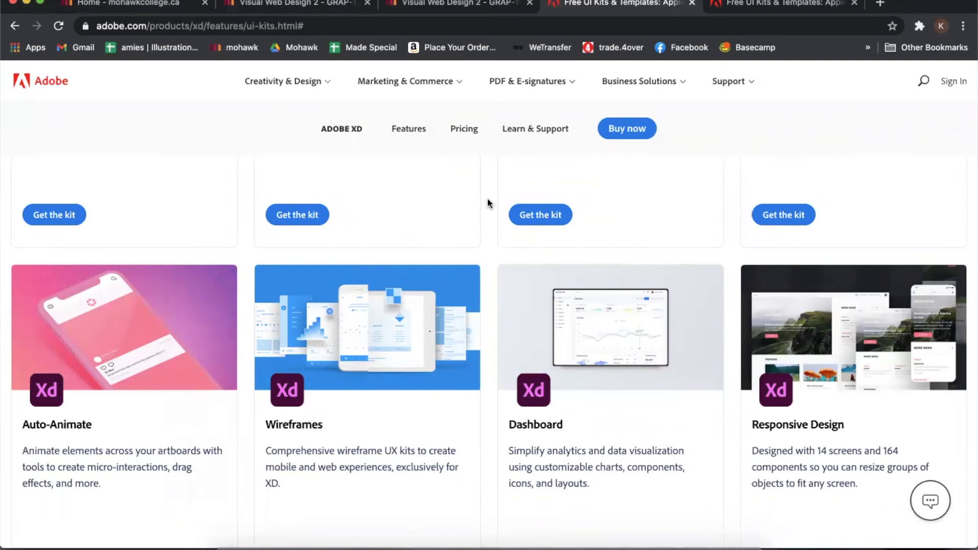
scroll(488, 203, "up", 5)
scroll(487, 203, "down", 8)
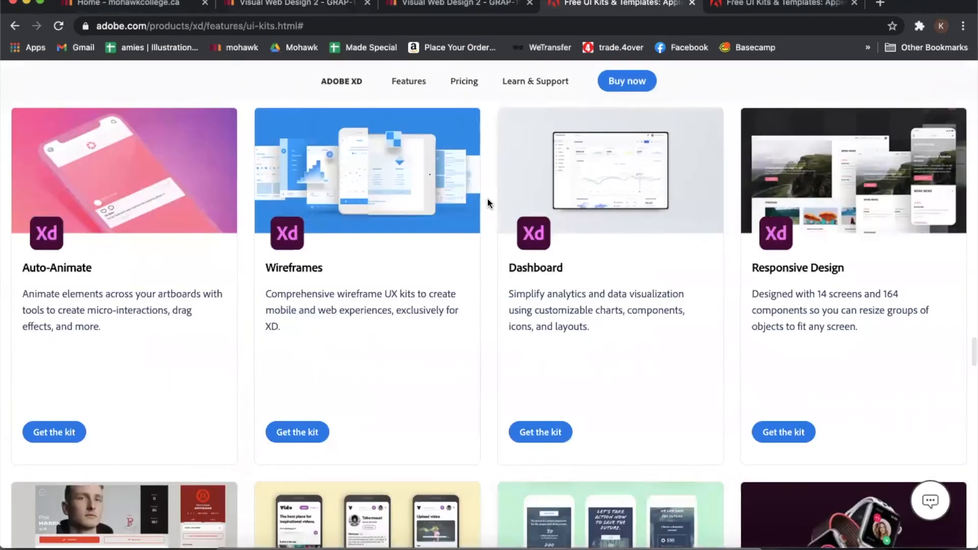
left_click_drag(276, 269, 314, 272)
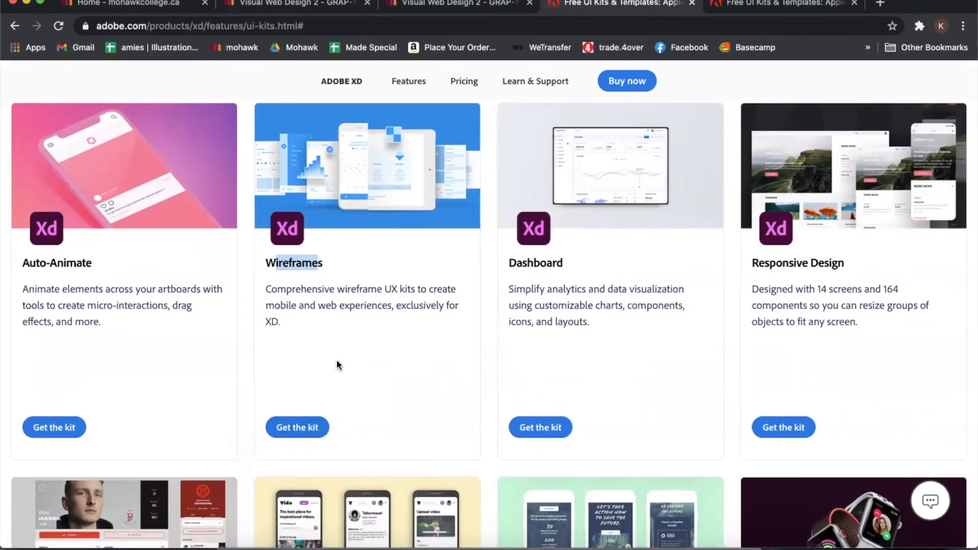
left_click(240, 5)
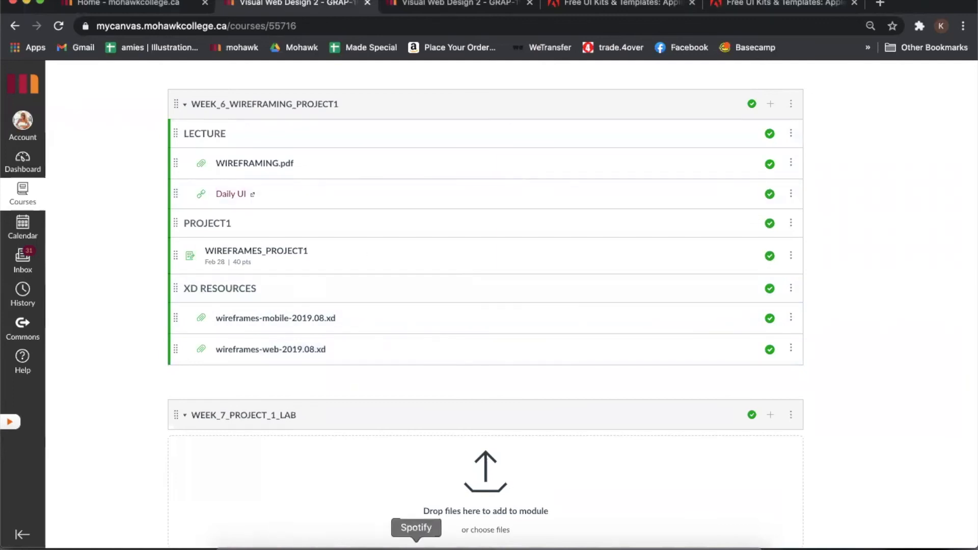
left_click(366, 547)
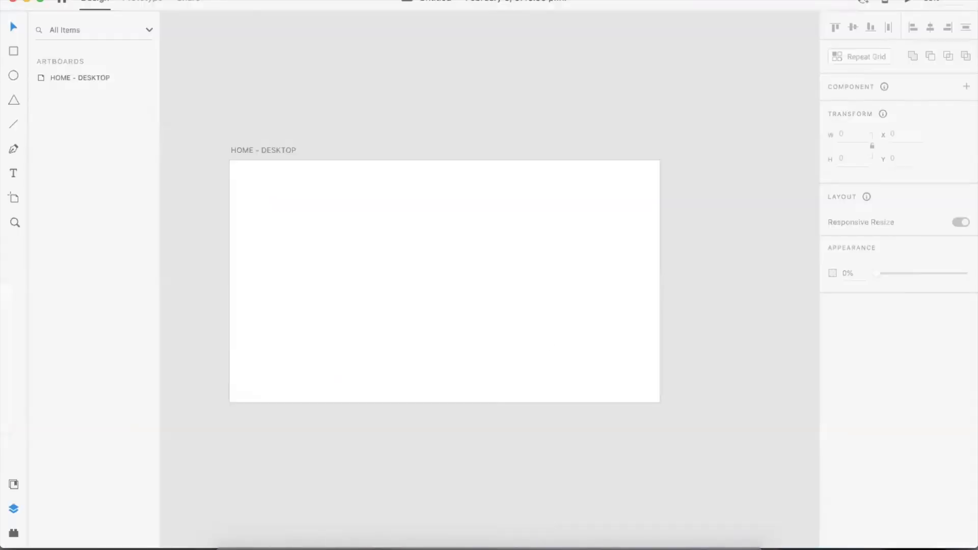
- Switch to the open wireframes-web-2019.08 document
left_click(255, 0)
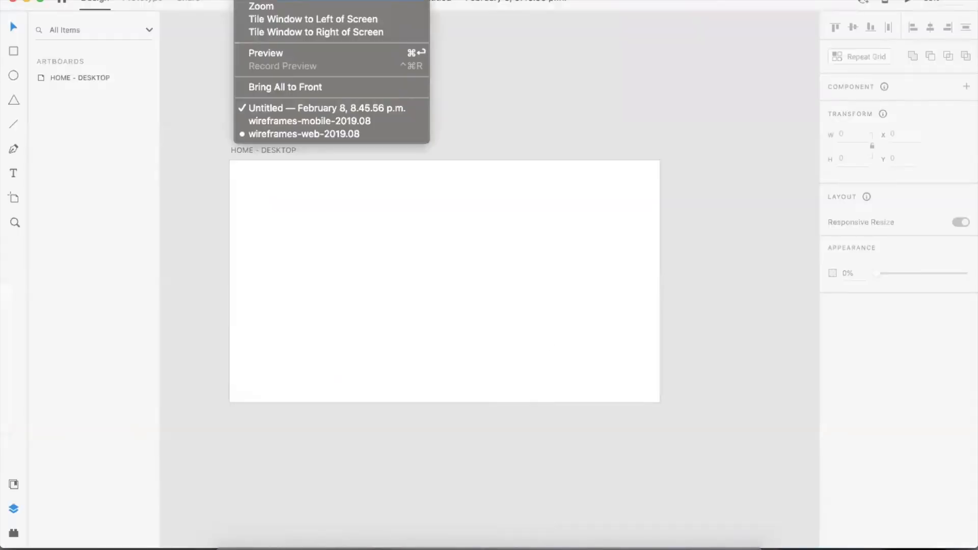
left_click(263, 133)
scroll(220, 133, "right", 4)
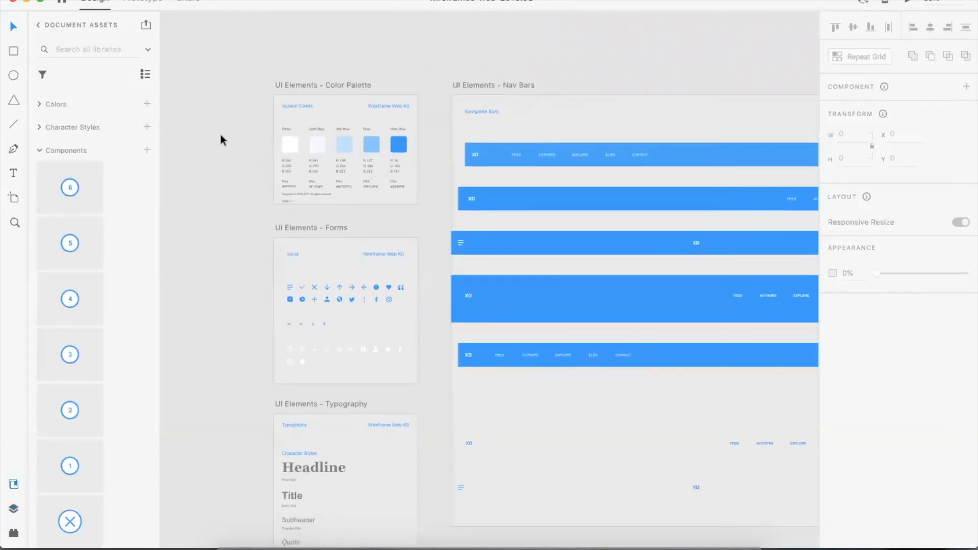
- Zoom and pan through the wireframes web kit to examine its section layouts and forms
key("super+minus")
key("super+minus")
key("super+minus")
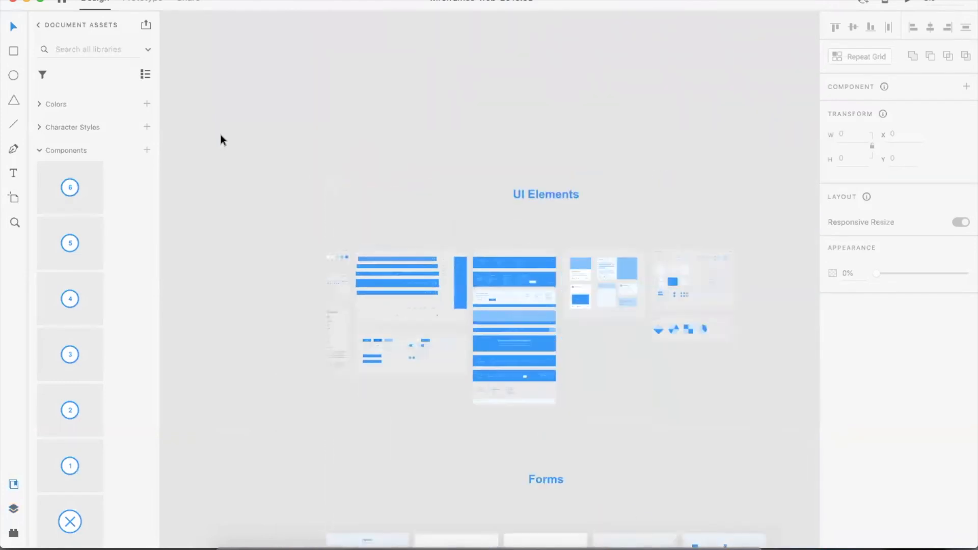
key("super+0")
key("super+plus")
key("super+plus")
key("super+plus")
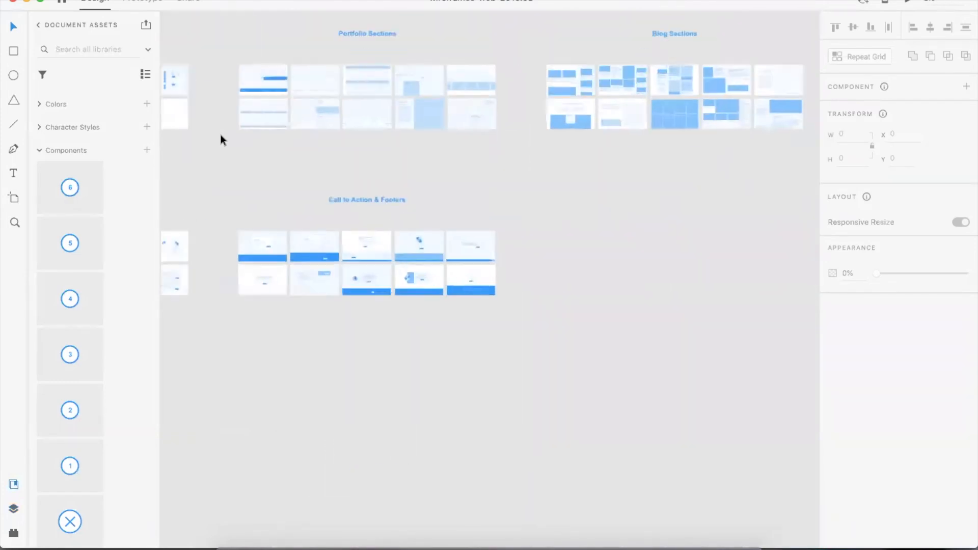
scroll(566, 199, "left", 10)
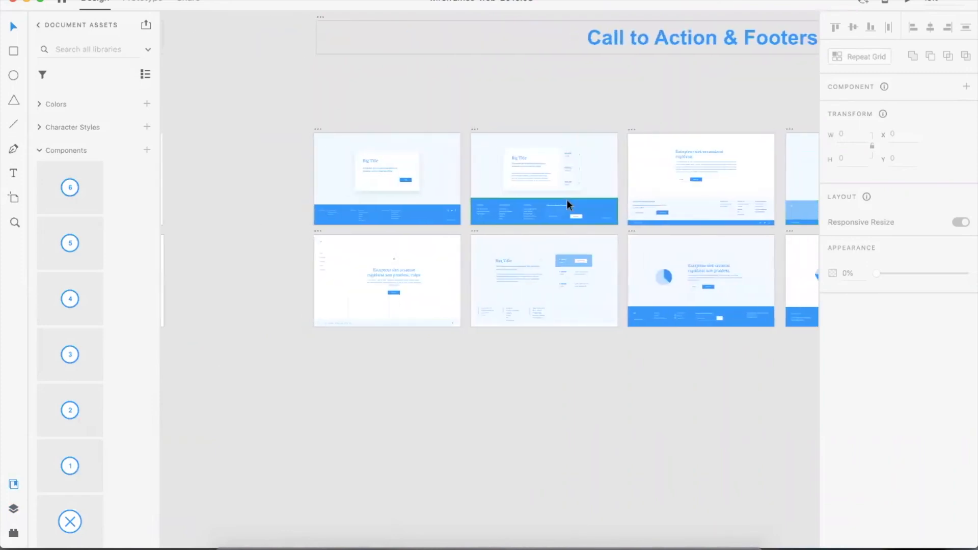
left_click(407, 166)
key("super+plus")
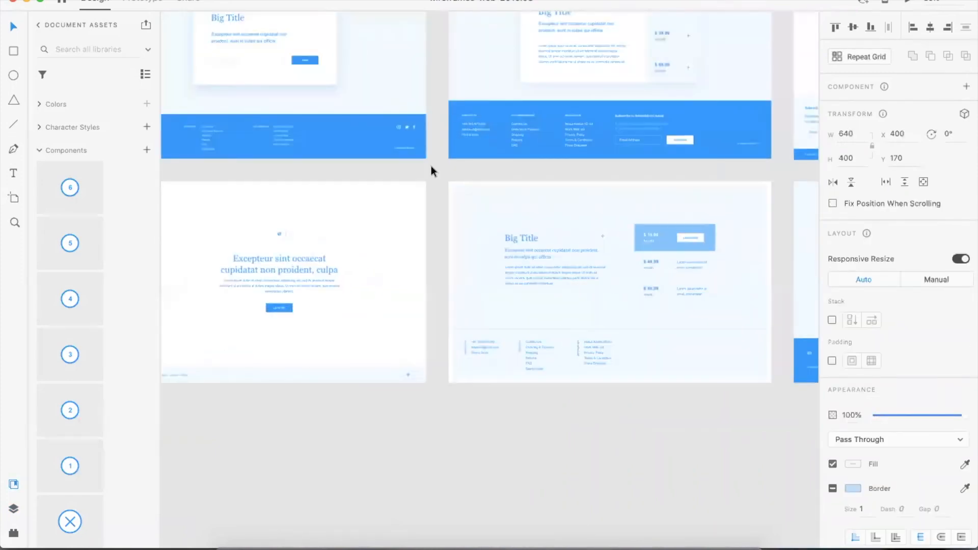
key("super+plus")
scroll(433, 191, "left", 5)
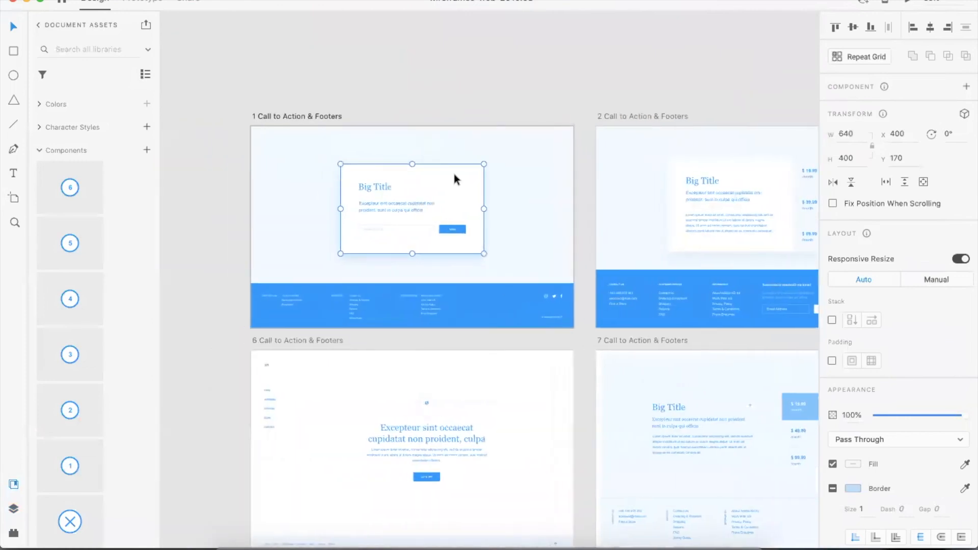
left_click(197, 281)
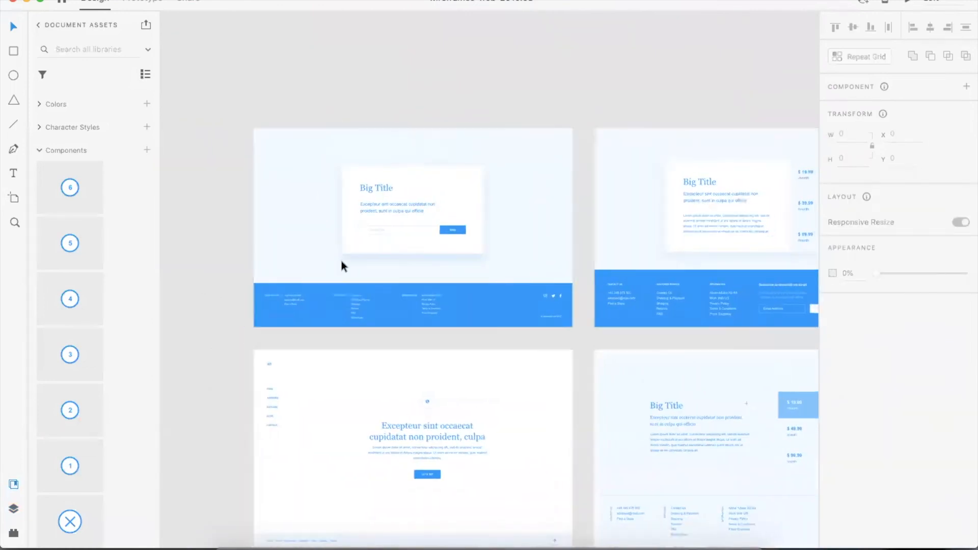
key("super+minus")
key("super+minus")
scroll(341, 261, "left", 1)
scroll(484, 255, "left", 5)
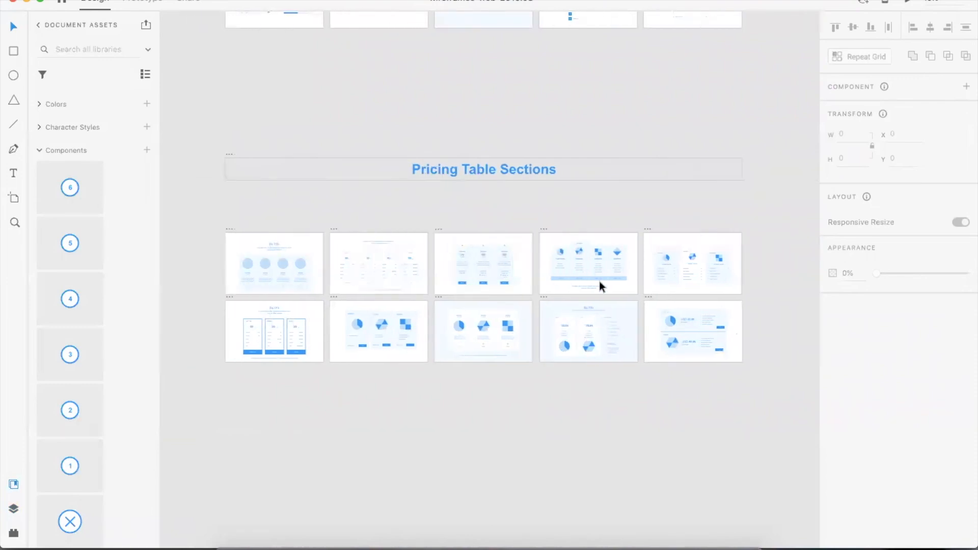
scroll(599, 280, "up", 5)
left_click(290, 276)
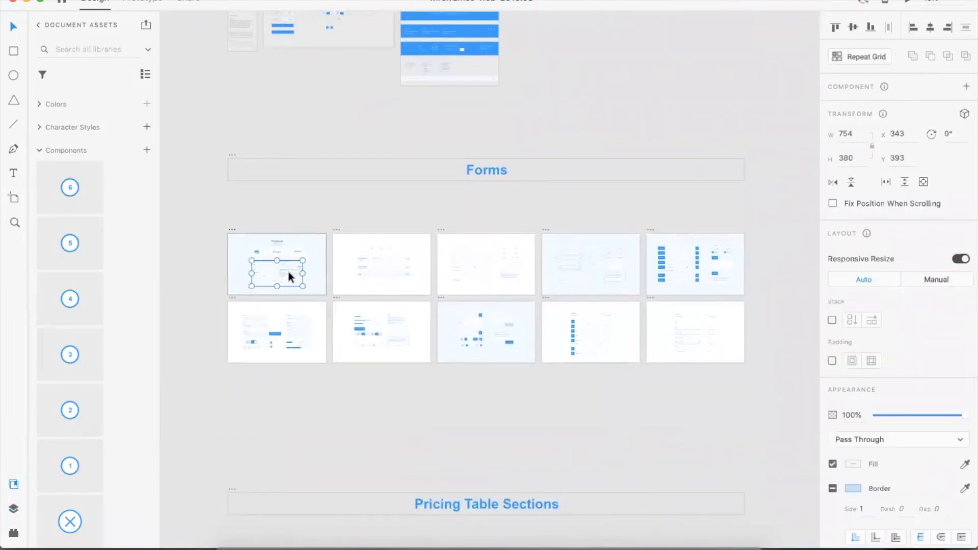
scroll(692, 267, "up", 5)
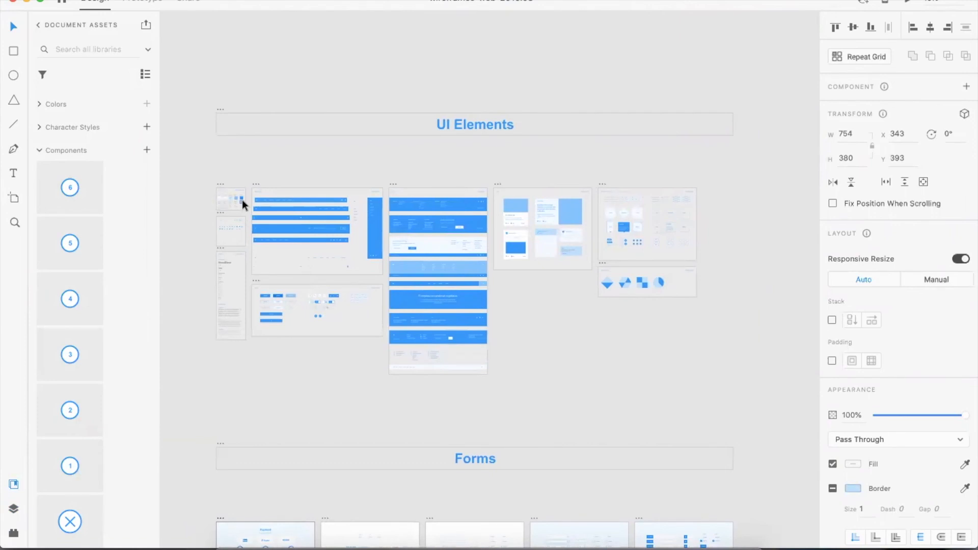
- Zoom in and pan across the kit's UI Elements artboards to examine the nav bars, icons and typography
key("super+plus")
key("super+plus")
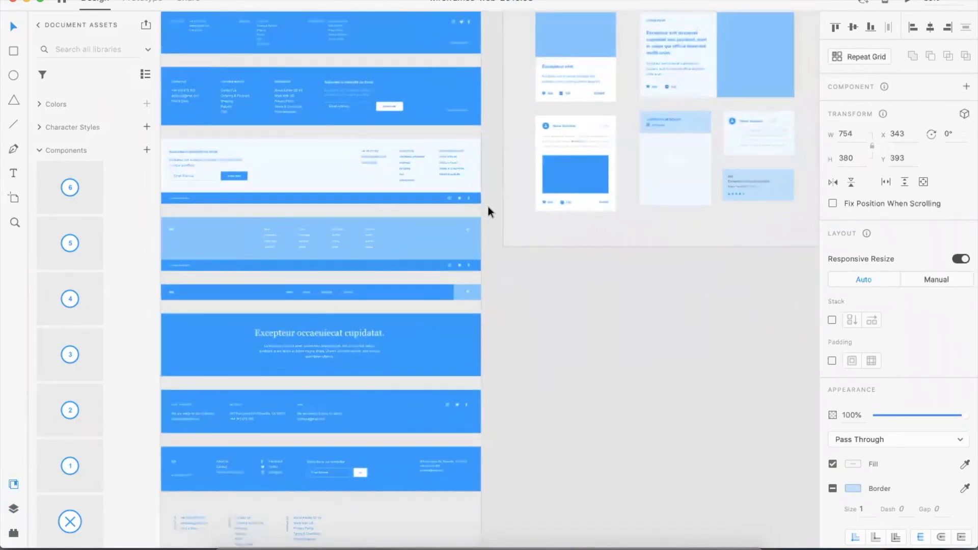
scroll(432, 290, "left", 3)
scroll(406, 96, "down", 5)
scroll(407, 97, "left", 8)
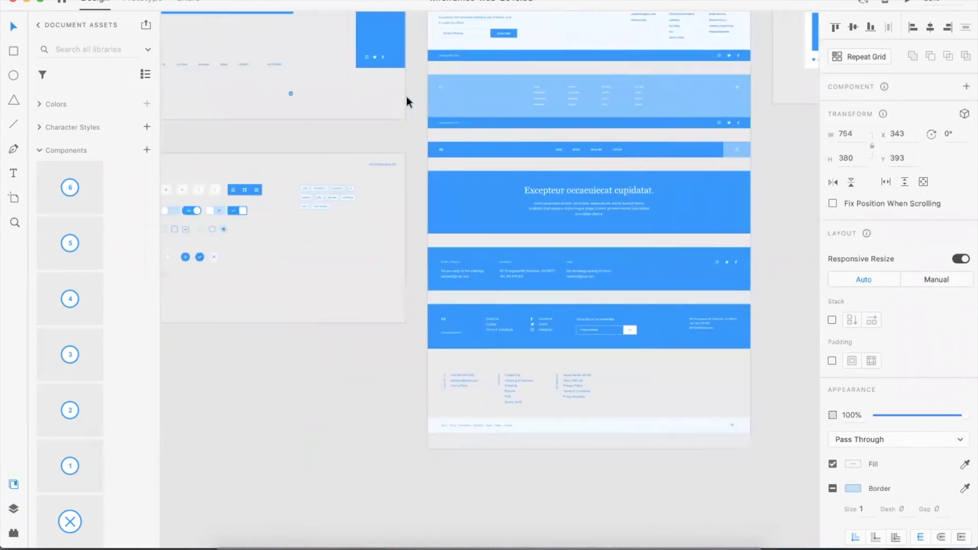
scroll(585, 203, "left", 8)
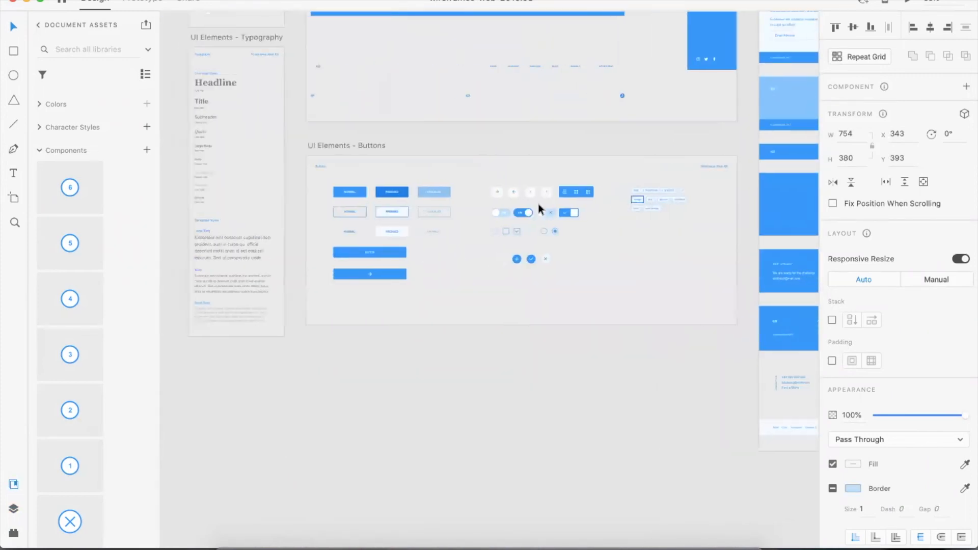
scroll(240, 112, "up", 5)
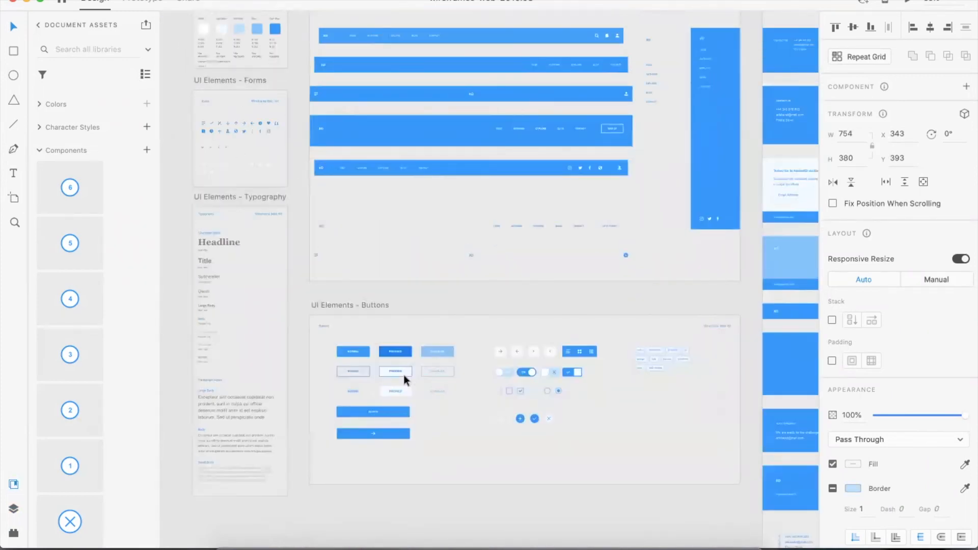
scroll(469, 366, "up", 2)
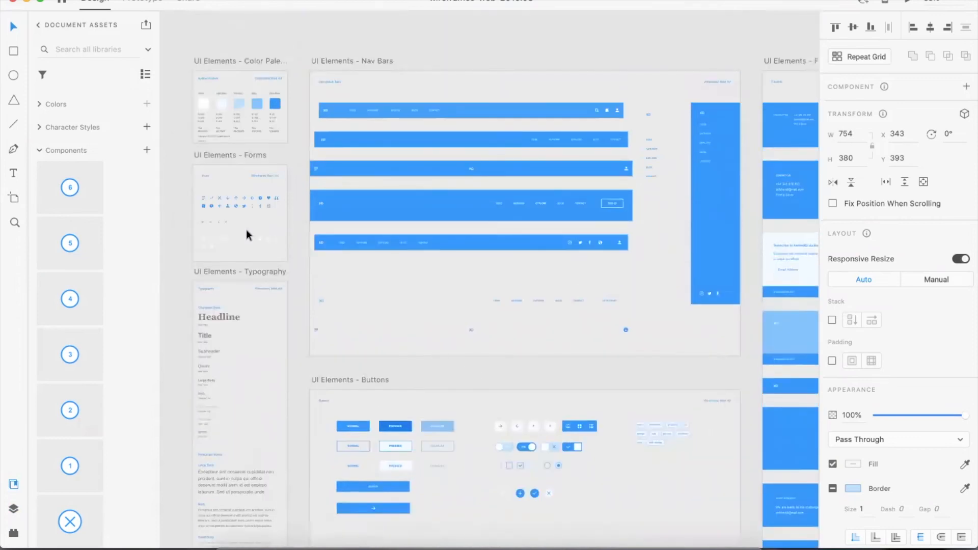
left_click(237, 203)
key("super+plus")
key("super+plus")
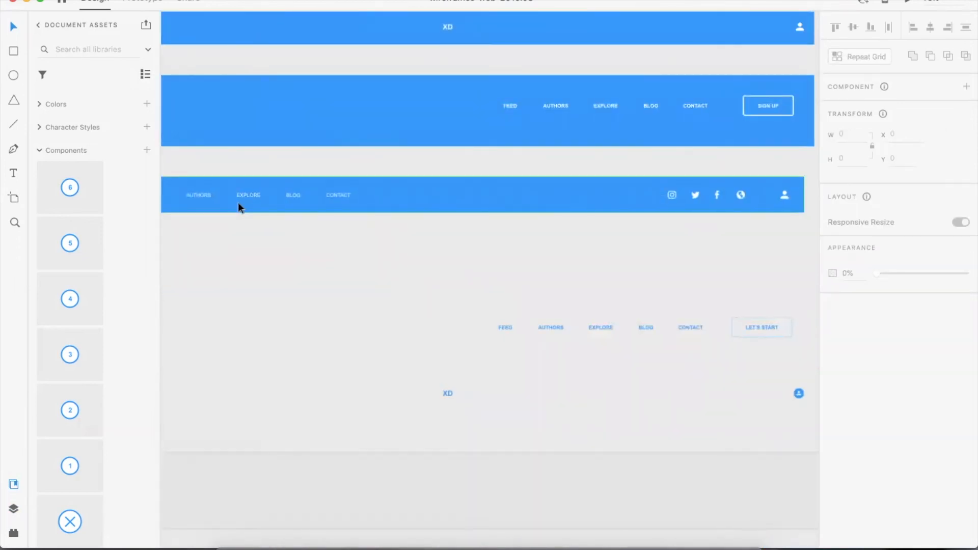
scroll(238, 203, "left", 8)
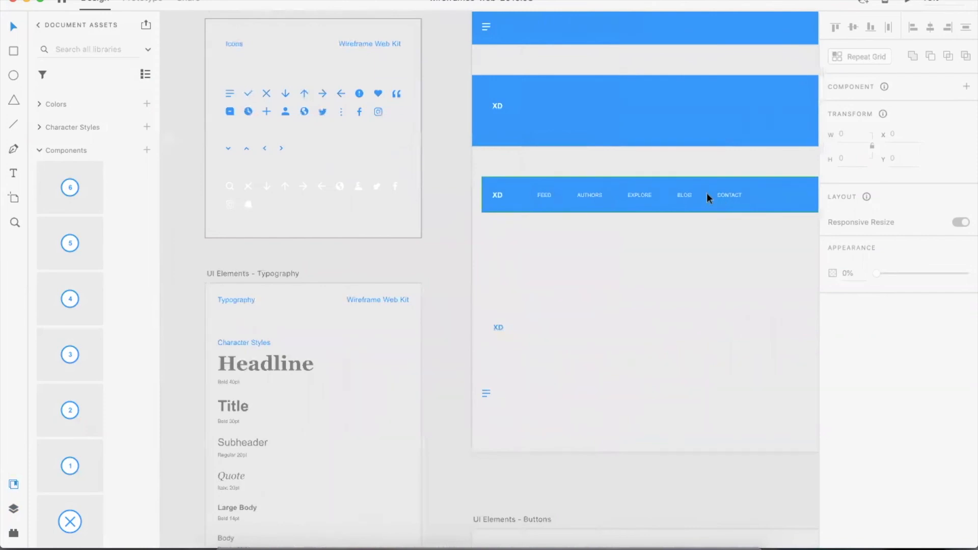
- Select a nav bar component, ungroup it, drag its Instagram icon out, and undo the move
left_click(681, 193)
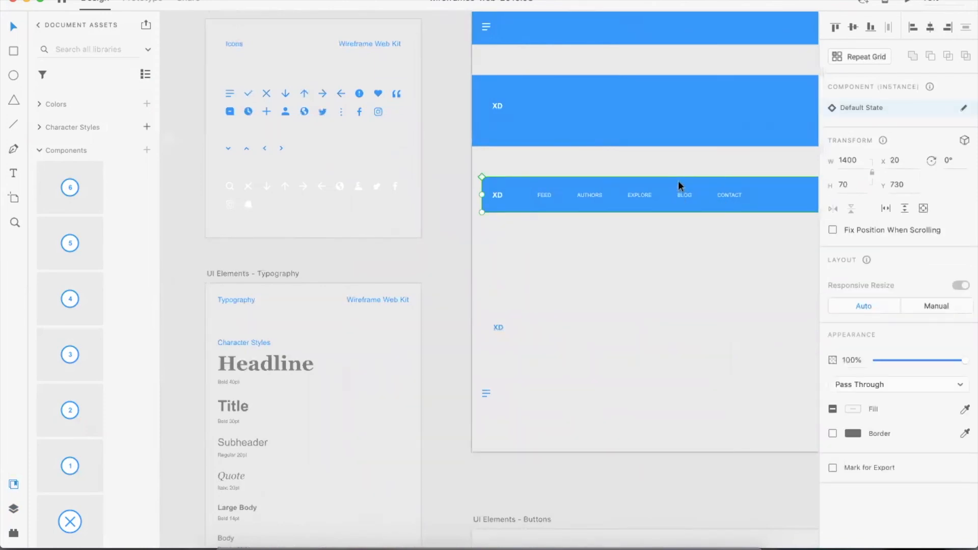
scroll(692, 186, "right", 2)
scroll(753, 194, "right", 5)
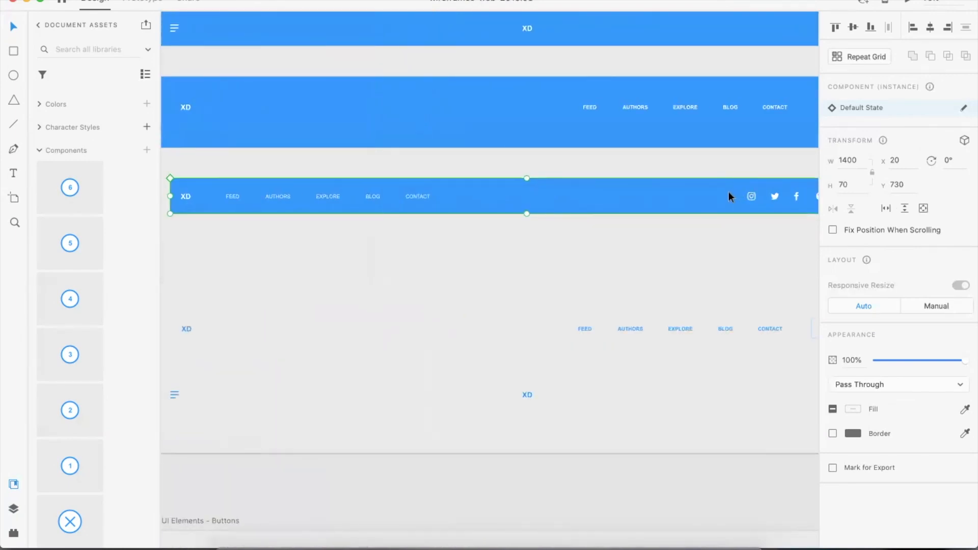
key("super+shift+g")
left_click(650, 240)
left_click(757, 197)
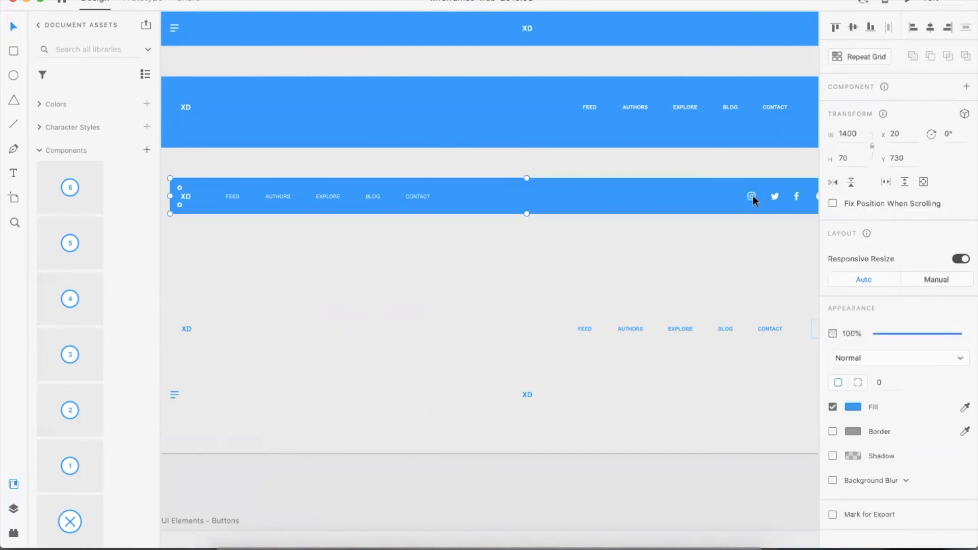
left_click_drag(752, 196, 672, 247)
key("super+z")
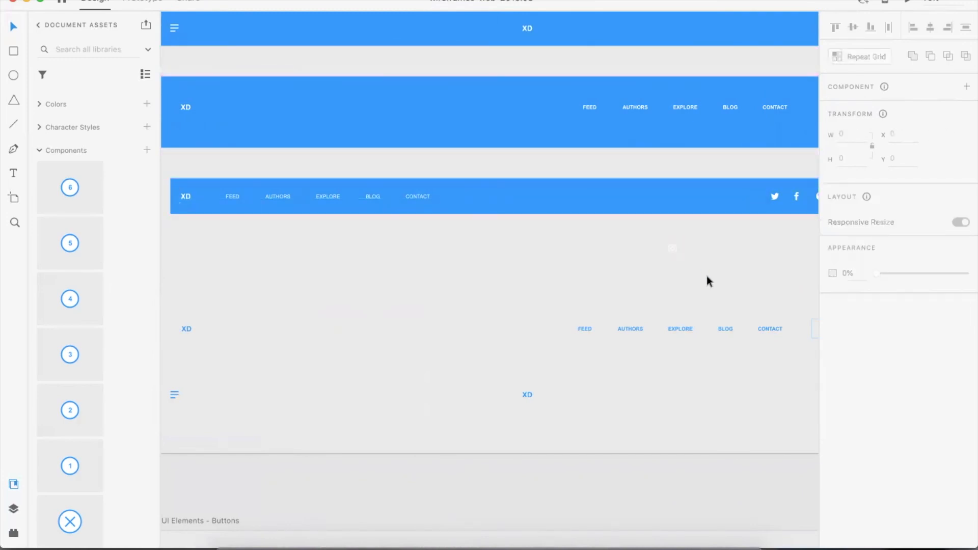
left_click(748, 285)
- Return to the Untitled document and save it with a Wireframe_Demo name in the _DEMO folder
left_click(258, 1)
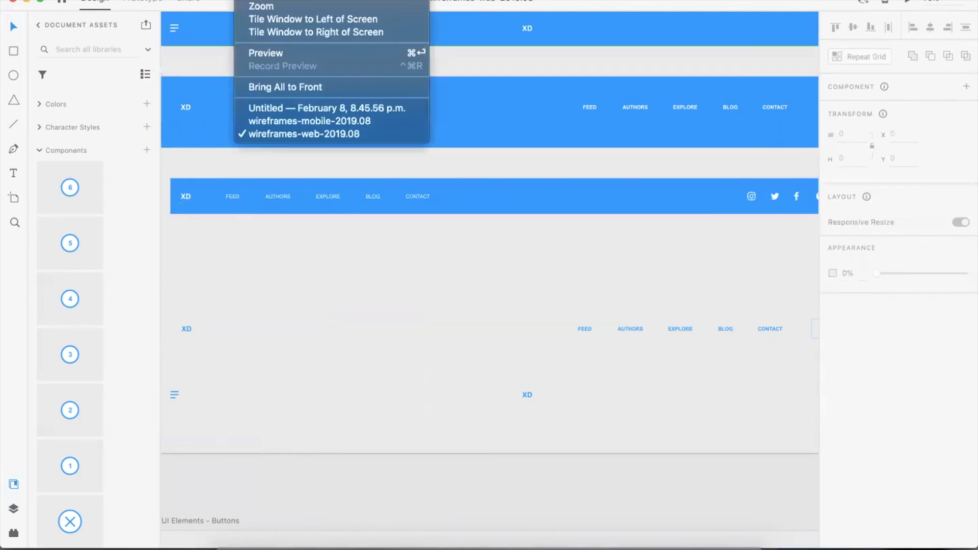
left_click(293, 112)
left_click(68, 3)
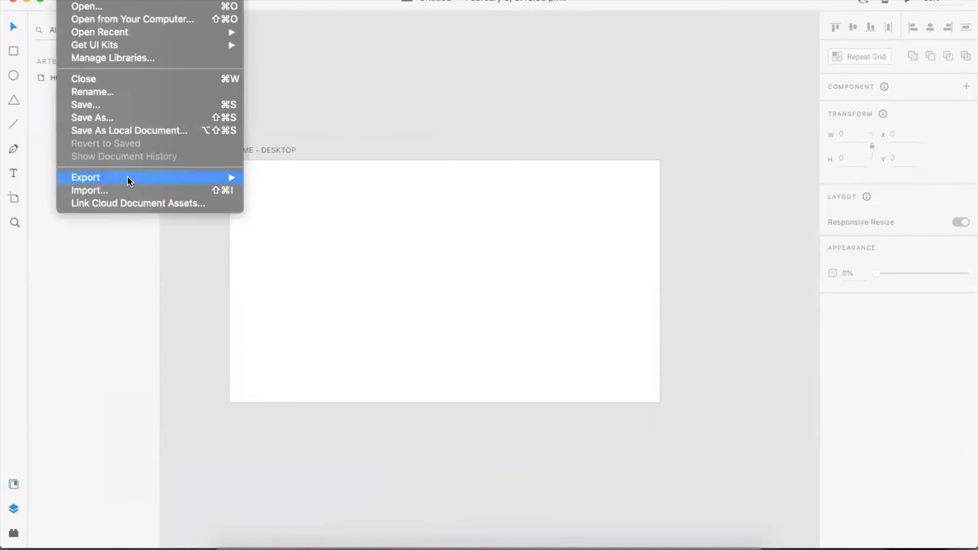
left_click(127, 131)
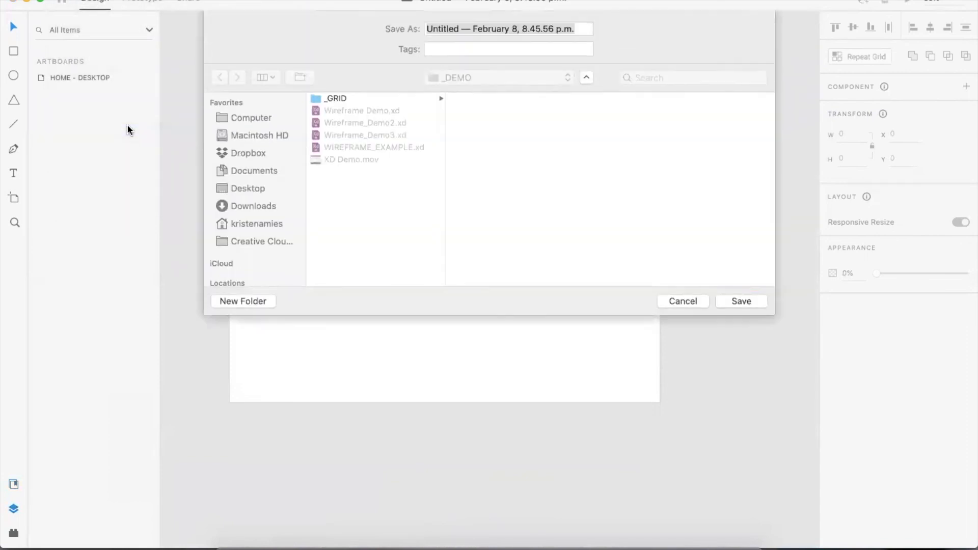
left_click(382, 135)
left_click(543, 28)
left_click(752, 304)
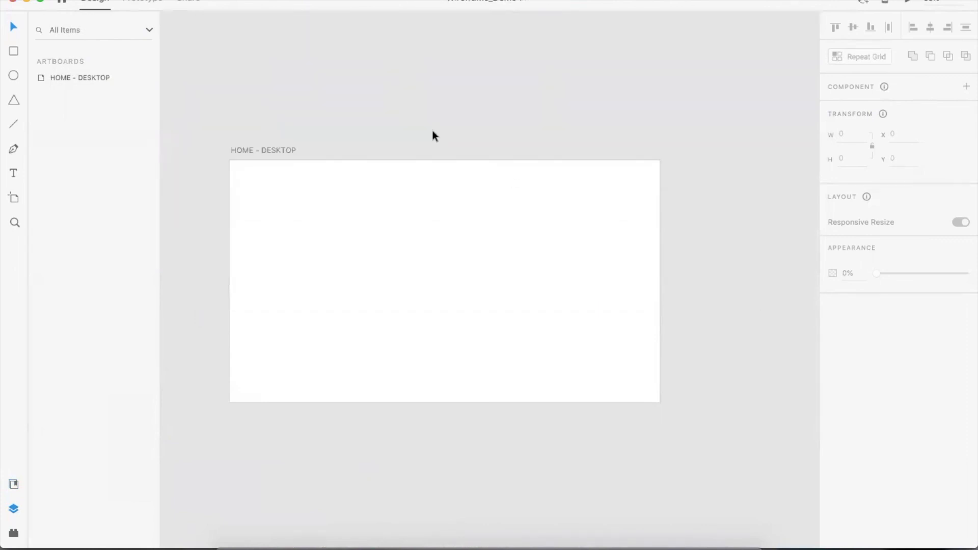
- Draw a rectangle about 1920 × 932 across the top of the HOME - DESKTOP artboard
left_click(11, 51)
mouse_move(228, 162)
left_mouse_down()
mouse_move(290, 238)
mouse_move(576, 395)
mouse_move(652, 404)
mouse_move(660, 369)
left_mouse_up()
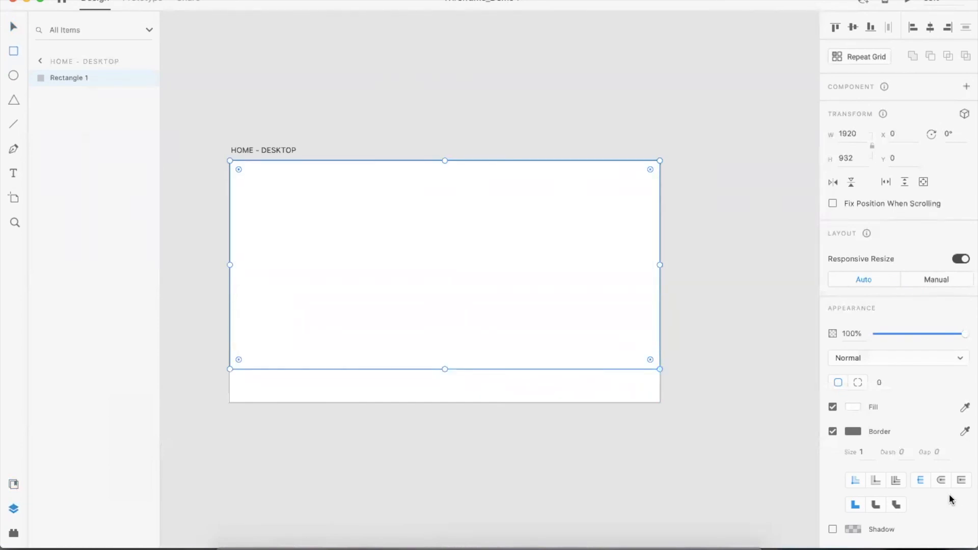
- Remove the rectangle's border and give it a pink #DDB2B2 fill
left_click(832, 431)
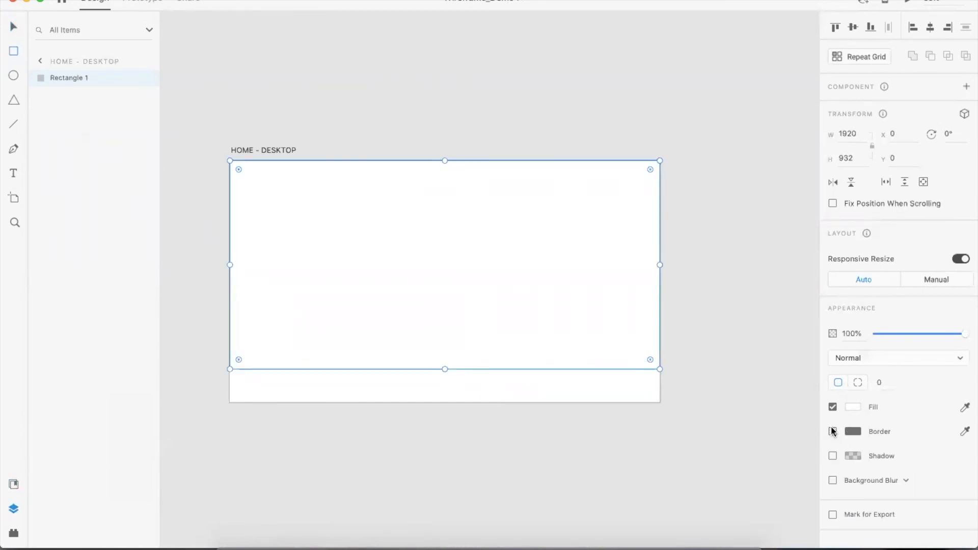
key("v")
left_click(849, 407)
left_click(710, 352)
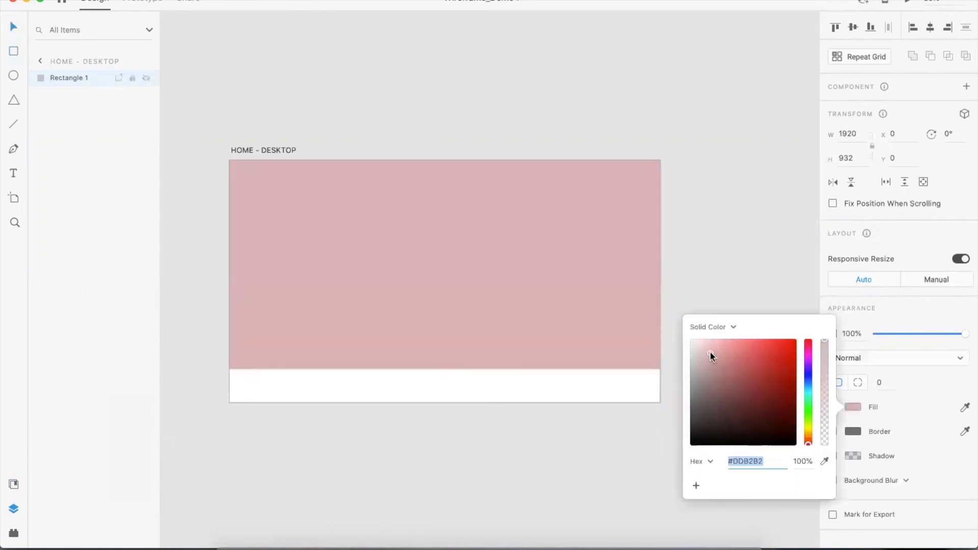
left_click(695, 178)
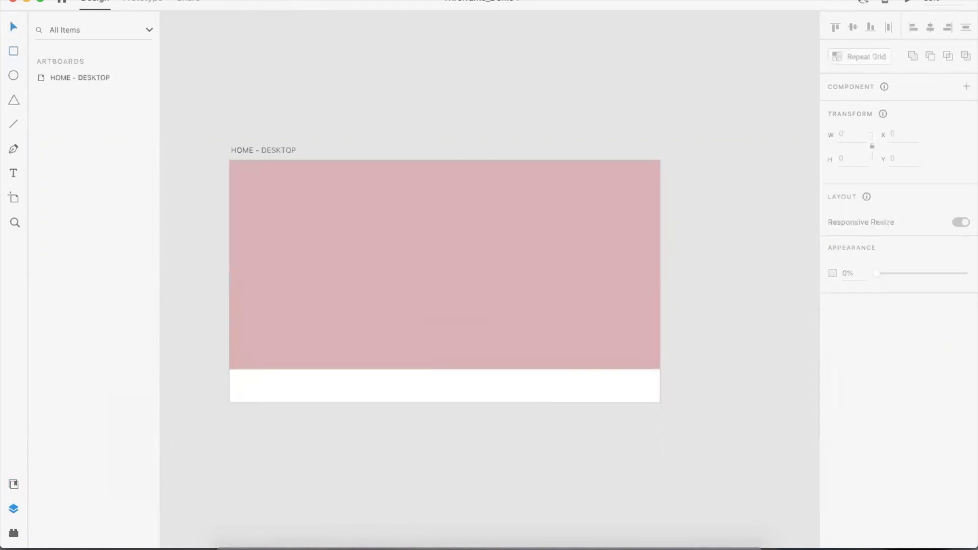
- Copy the five Color Palette swatches from the wireframes kit and paste them into the demo document
left_click(325, 172)
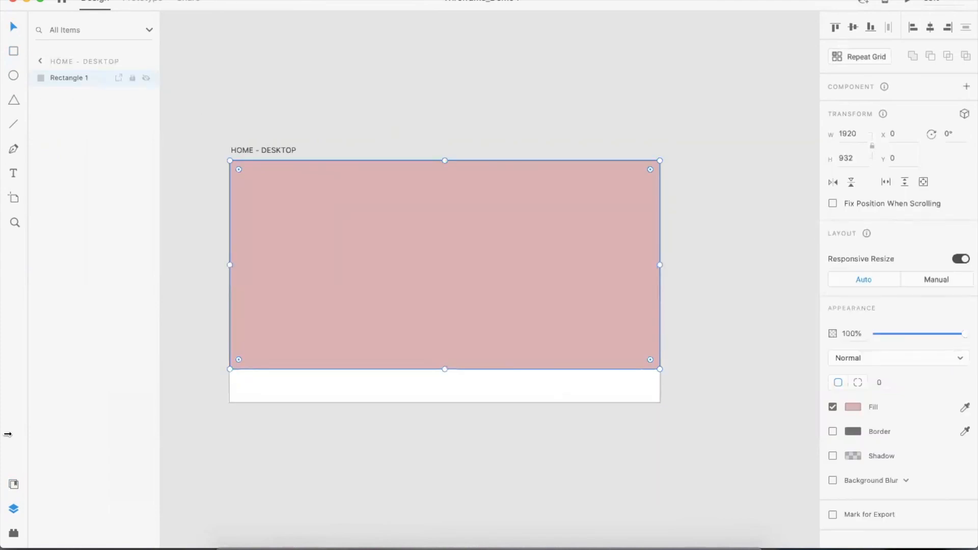
left_click(10, 486)
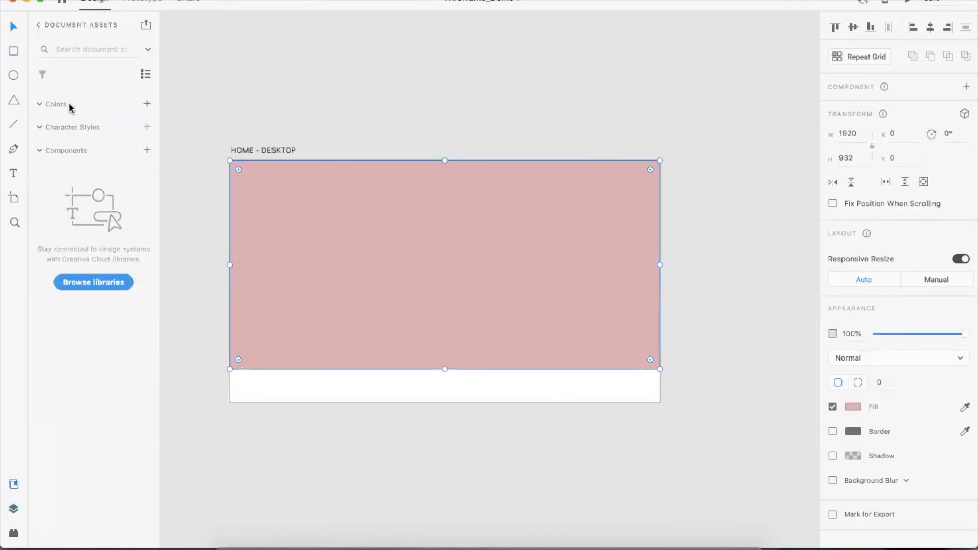
left_click(279, 3)
left_click(305, 133)
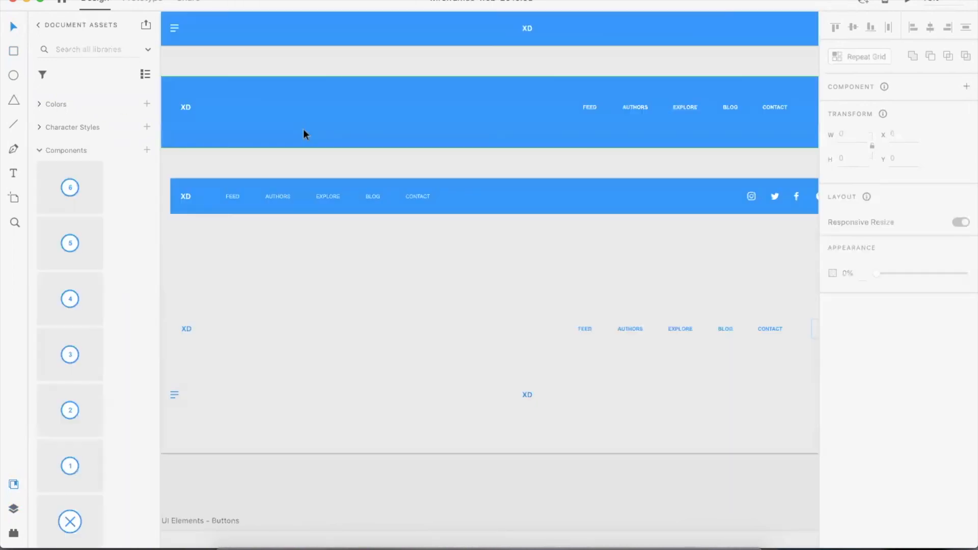
scroll(326, 136, "right", 5)
left_click(387, 162)
left_click(438, 162, "shift")
left_click(472, 162, "shift")
left_click(516, 160, "shift")
left_click(542, 163, "shift")
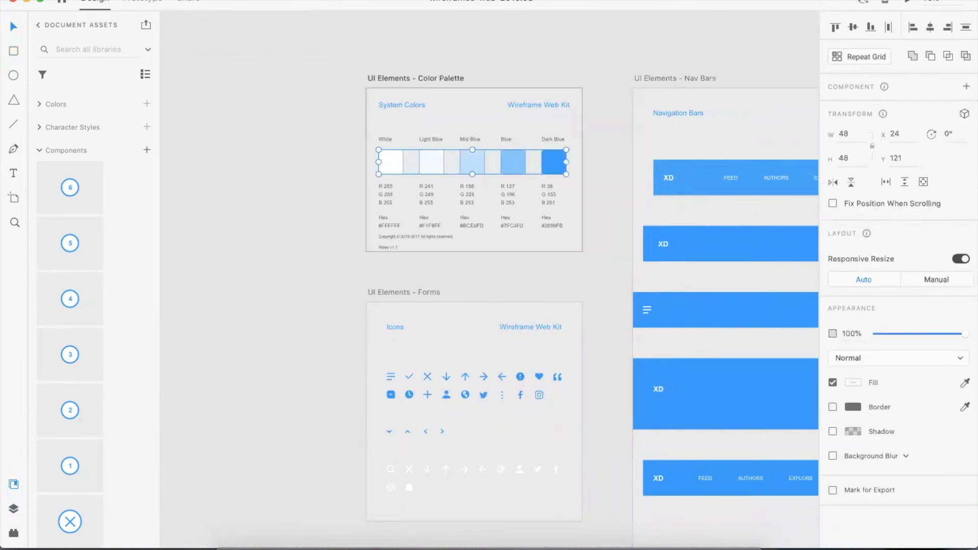
left_click(246, 1)
left_click(283, 109)
key("super+v")
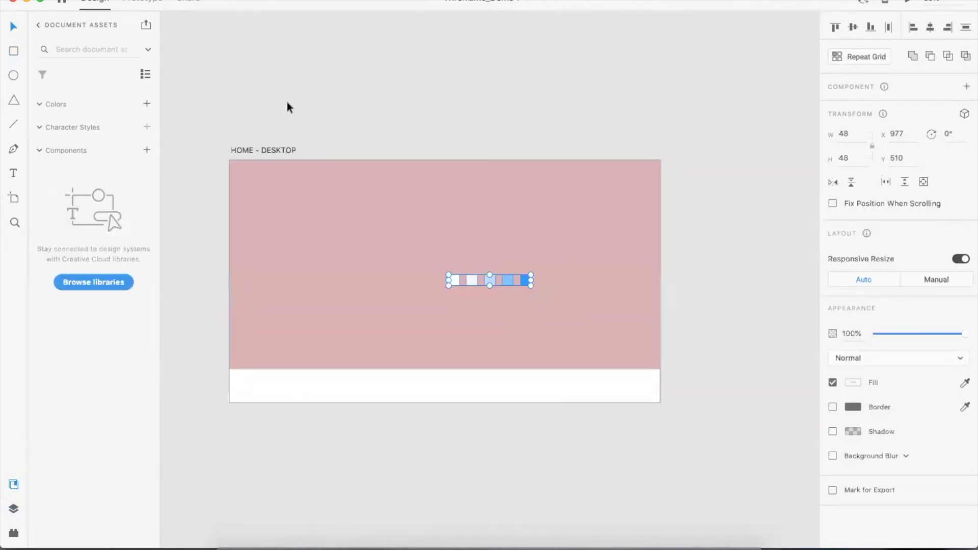
- Move the pasted swatches above the artboard, select them, and add their colors to the document assets
left_click_drag(492, 278, 371, 94)
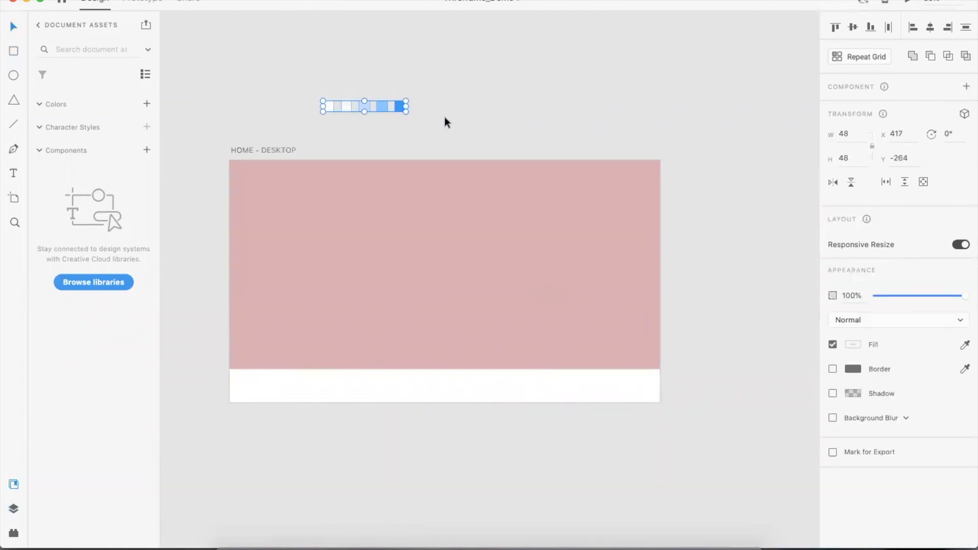
double_click(400, 106)
left_click_drag(297, 82, 450, 121)
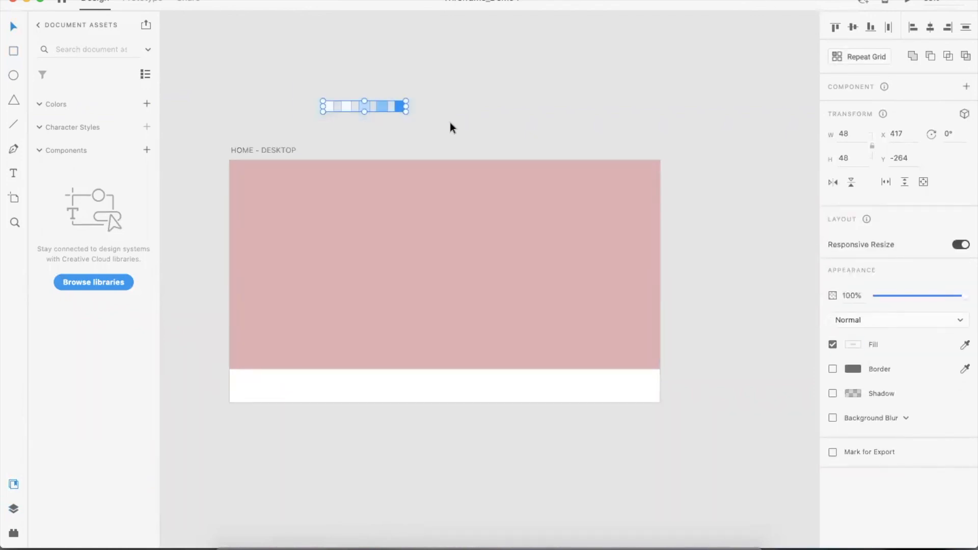
left_click(146, 105)
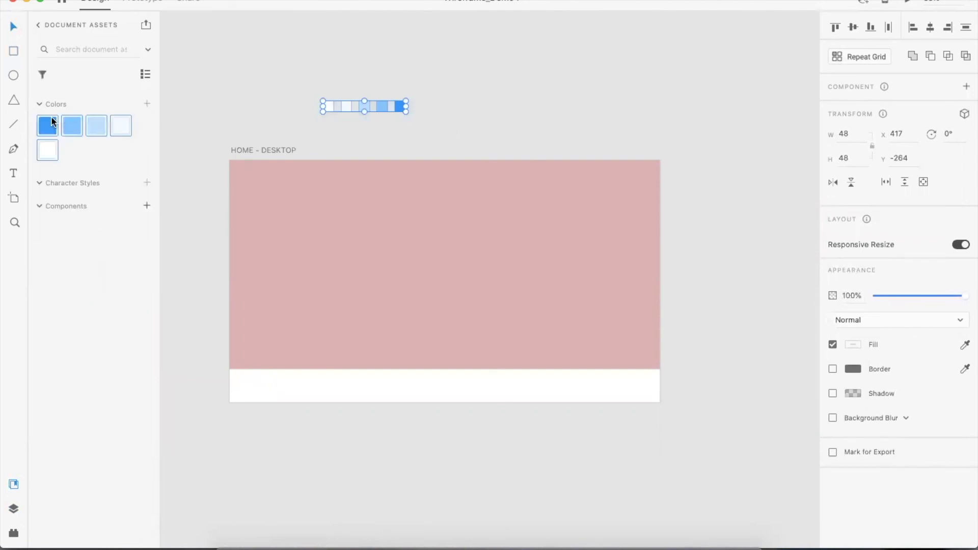
- Apply the light blue document color to the rectangle's fill
left_click(183, 134)
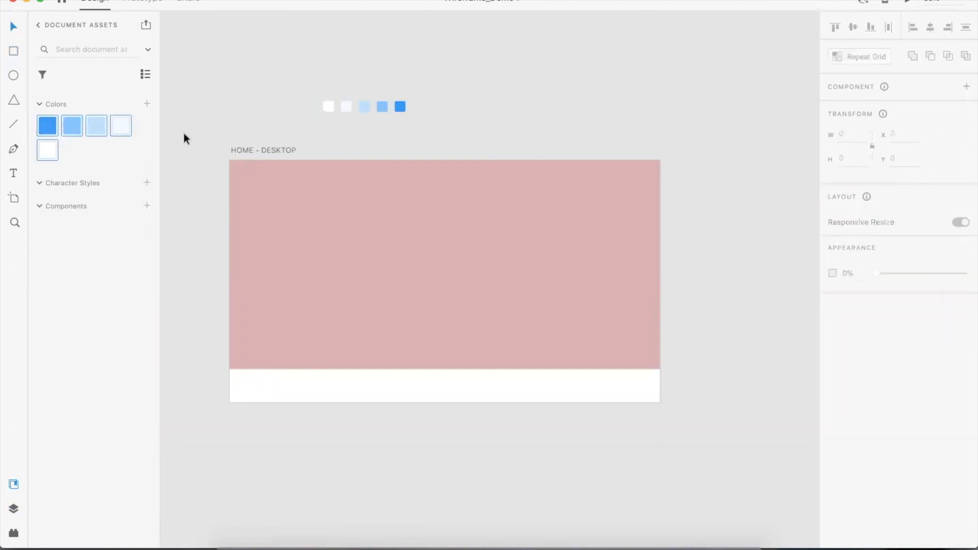
left_click(304, 171)
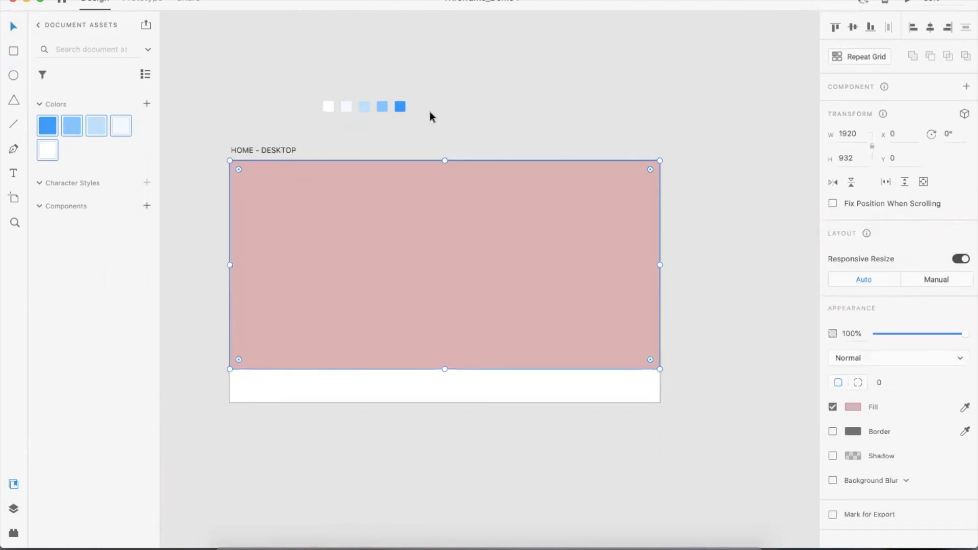
left_click(235, 118)
key("super+z")
left_click(91, 127)
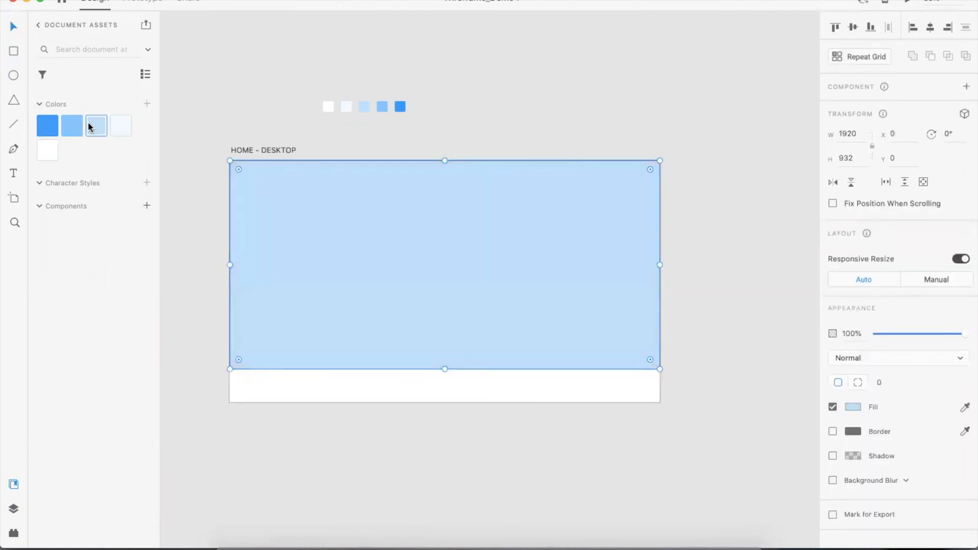
- Change the rectangle's fill to the palest blue document color
left_click(606, 119)
left_click(475, 258)
left_click(121, 125)
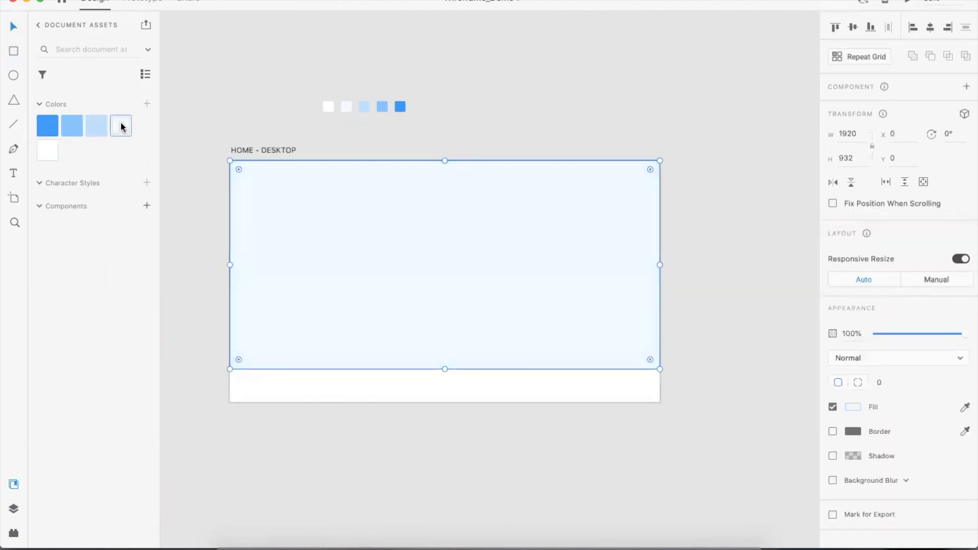
left_click(280, 97)
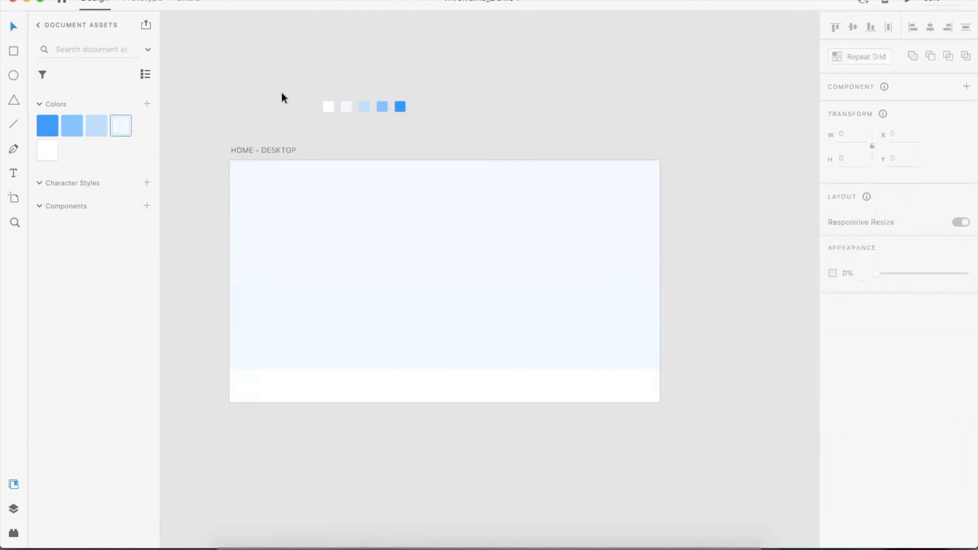
- Shorten the rectangle to a height of 879 and fill it with the light blue document color
left_click(515, 321)
left_click_drag(444, 368, 445, 357)
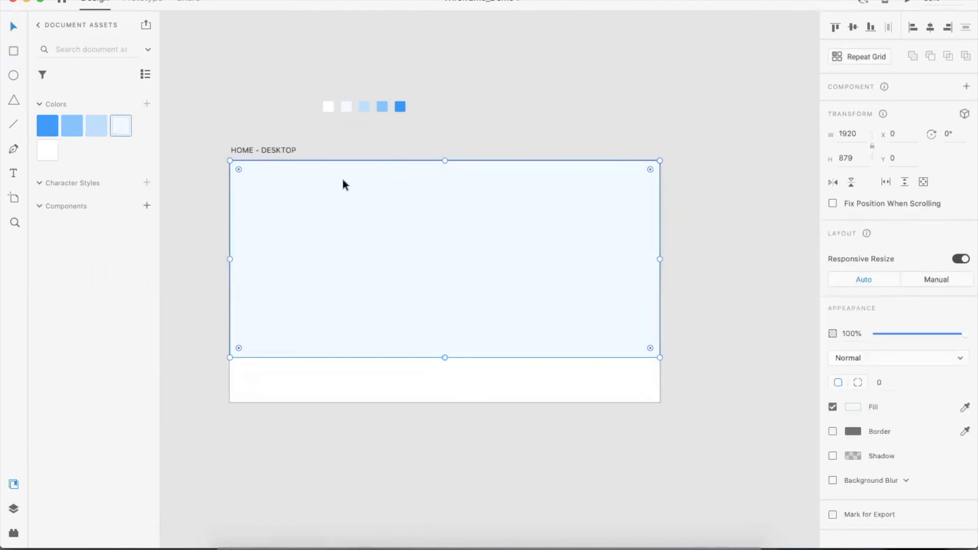
left_click(96, 126)
left_click(478, 136)
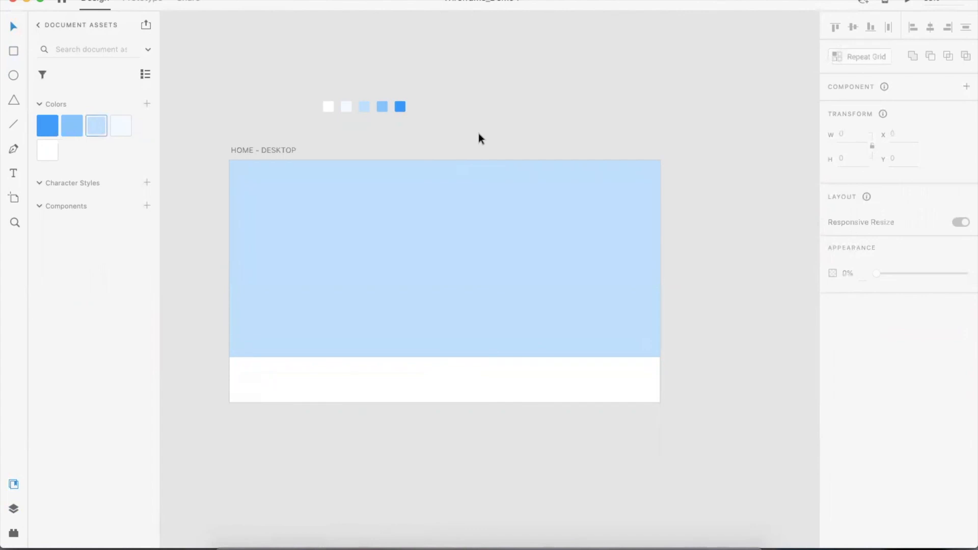